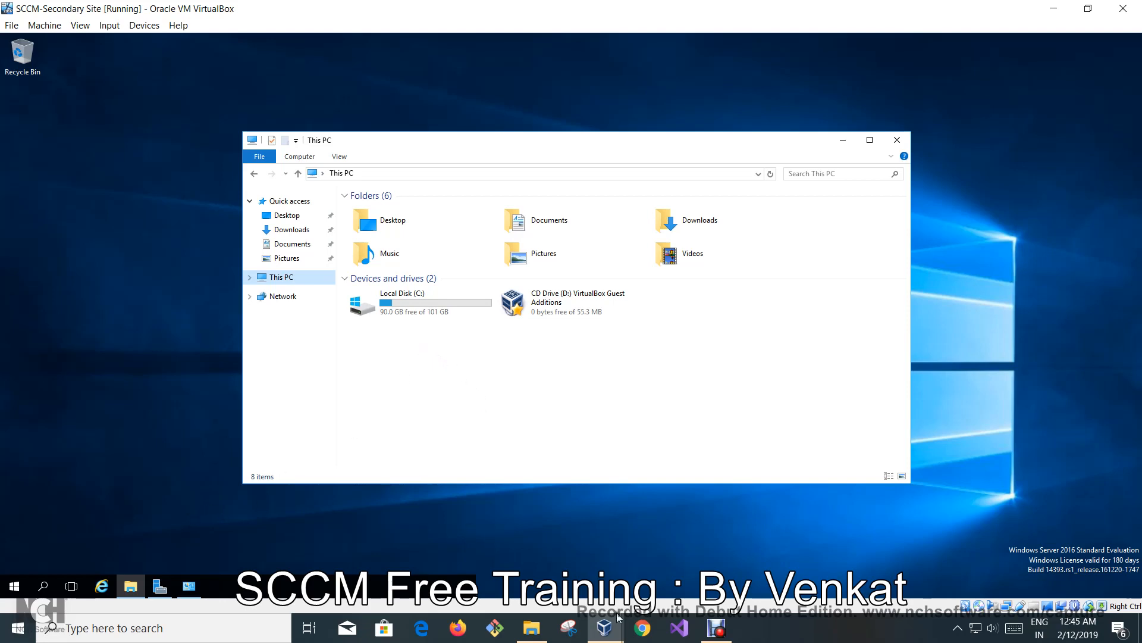
# Check the Active Directory computers and the server dashboard on the DomainController machine, and return to the SCCM-Secondary Site machine
pyautogui.moveTo(604, 625)
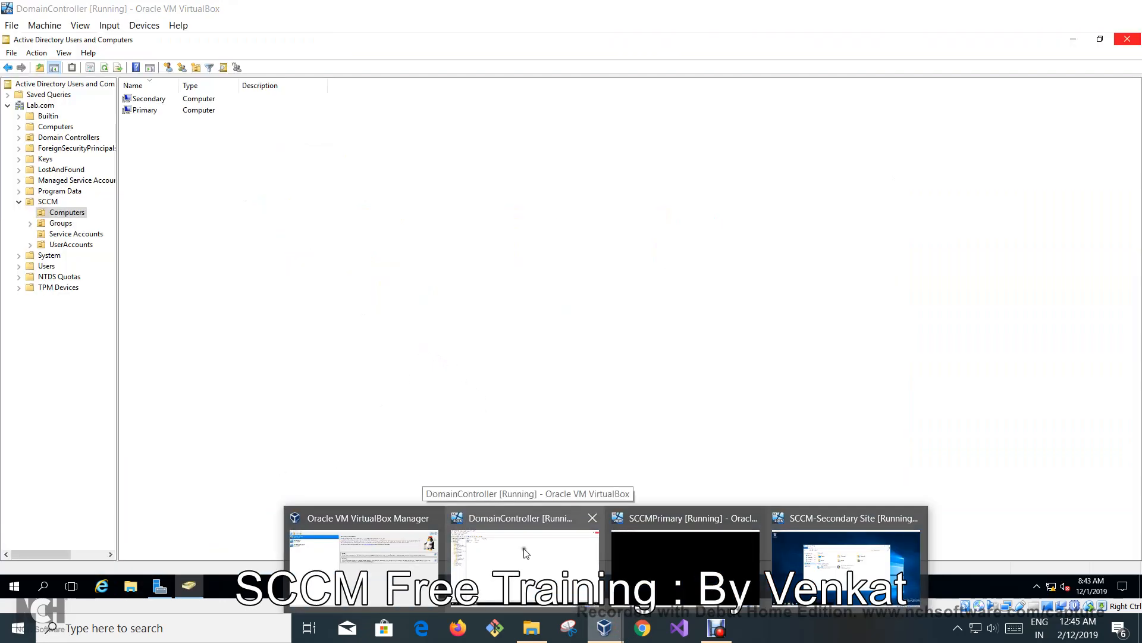
pyautogui.click(526, 553)
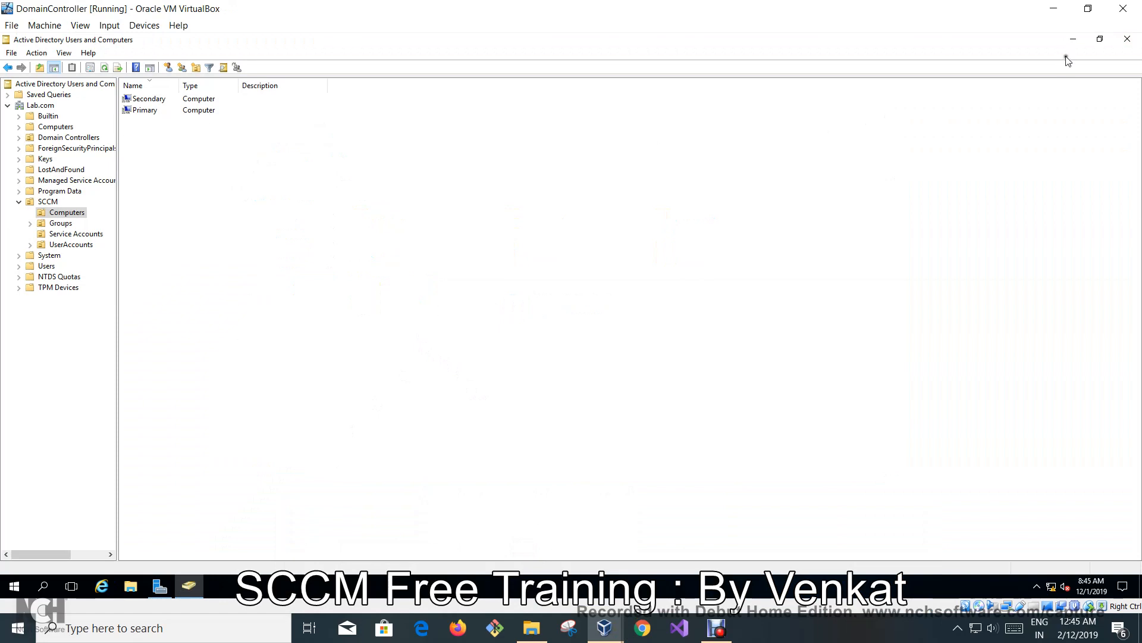
pyautogui.click(1074, 38)
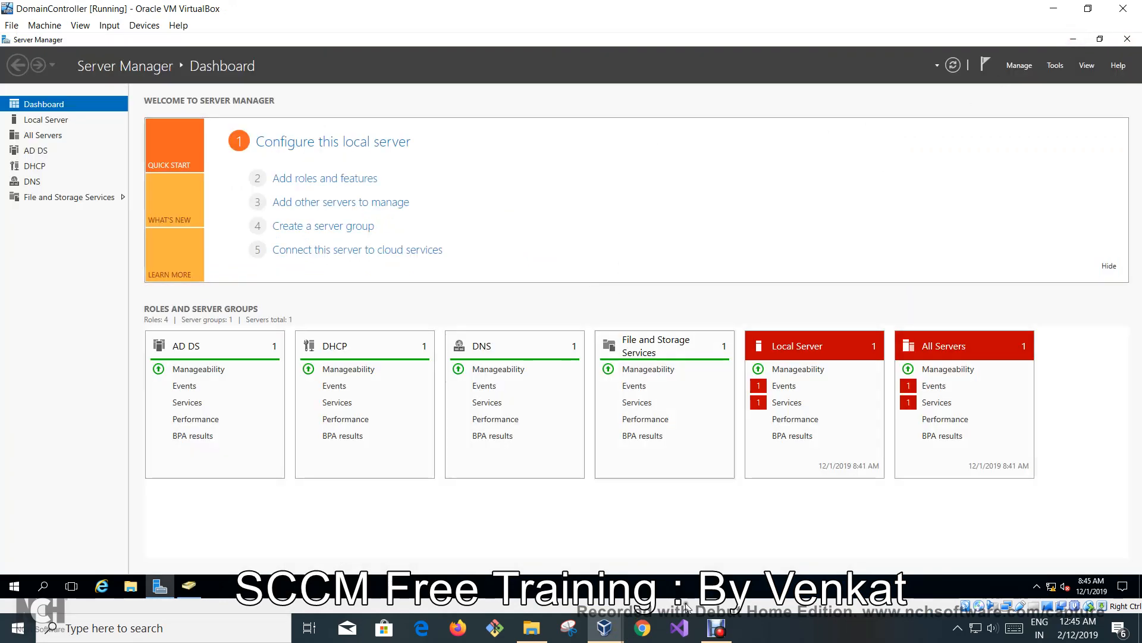
pyautogui.moveTo(613, 634)
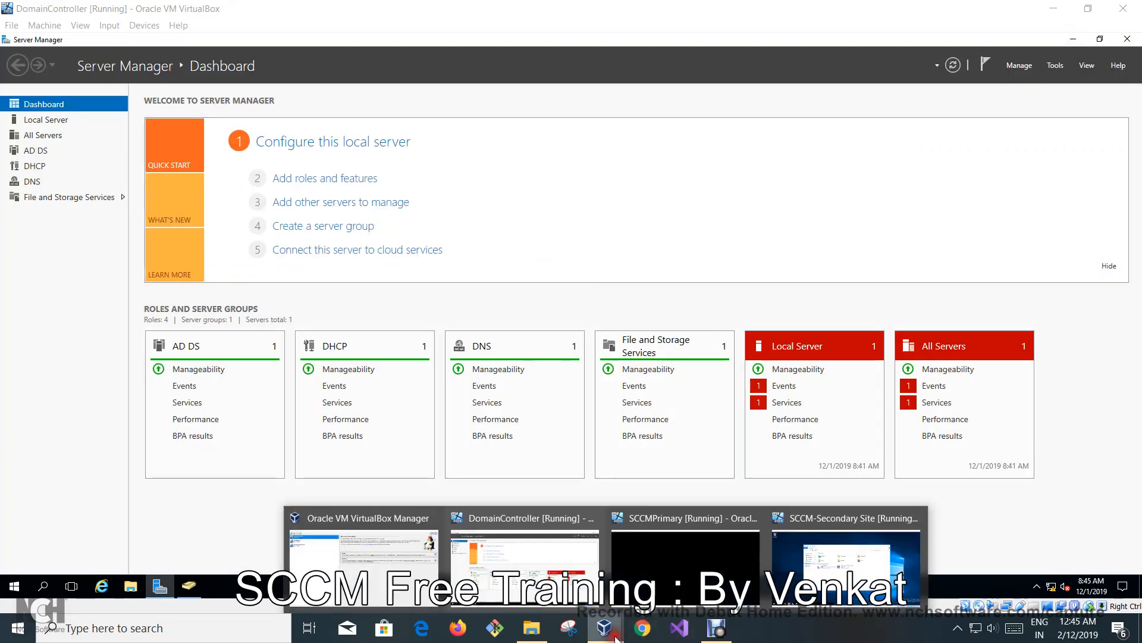
pyautogui.click(820, 552)
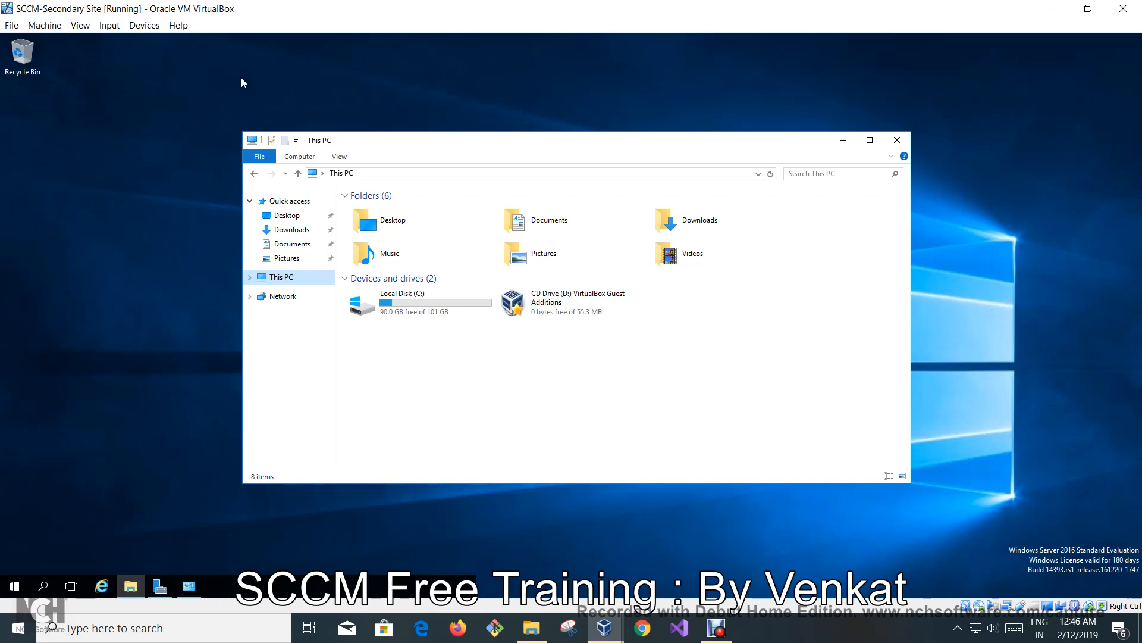
# Open the computer name and domain settings from This PC's system properties and enter Secondary as the computer name
pyautogui.click(400, 299)
pyautogui.click(292, 278)
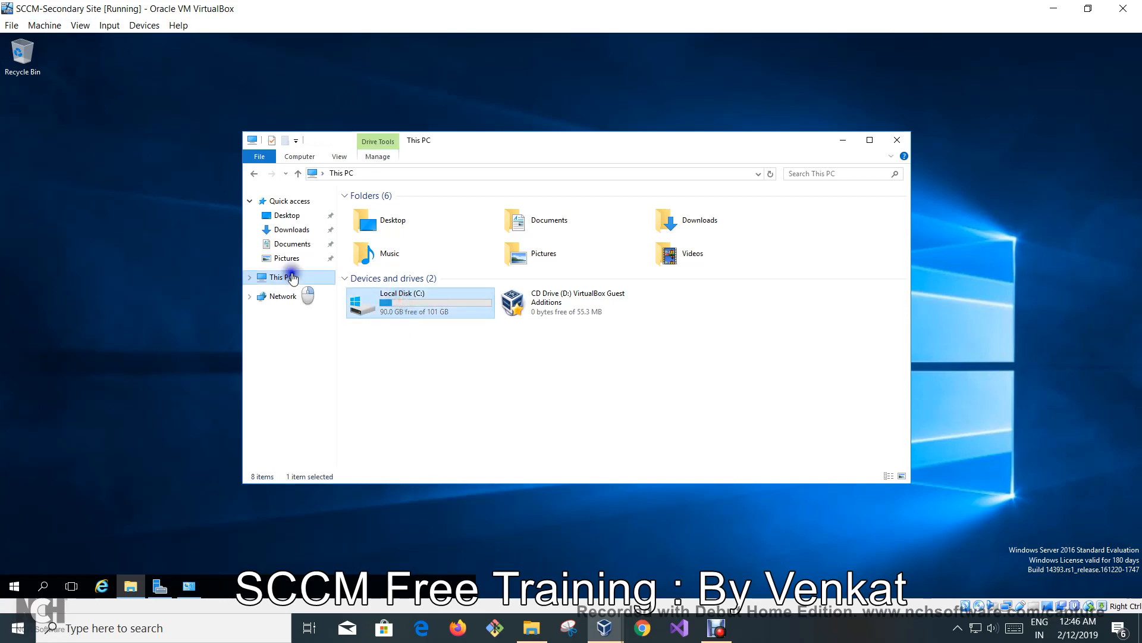
pyautogui.rightClick(291, 277)
pyautogui.click(351, 428)
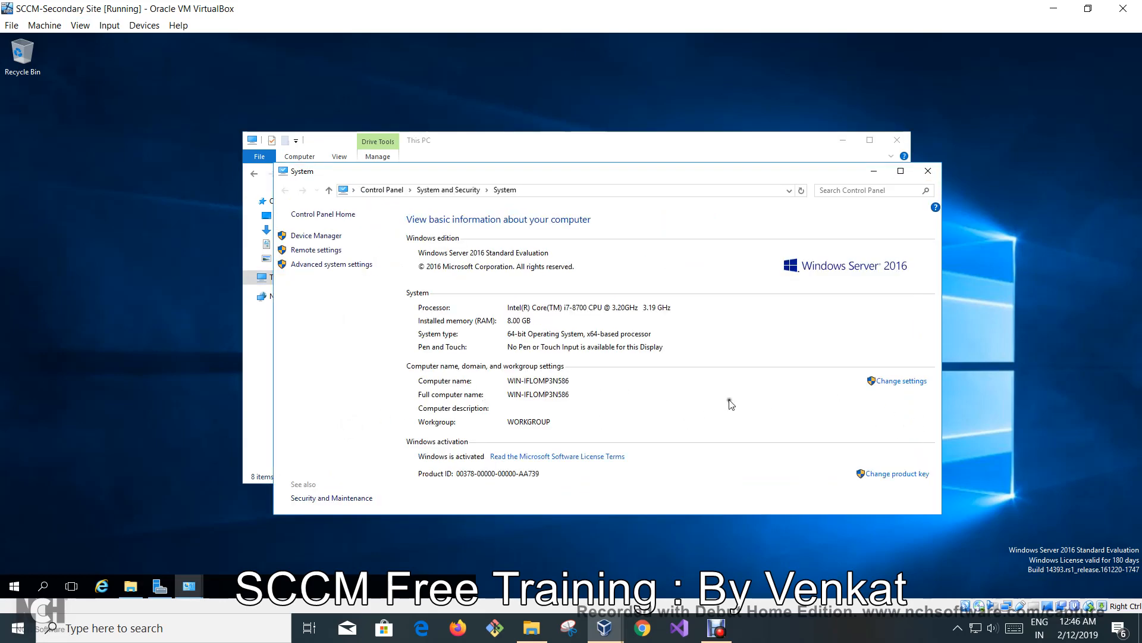
pyautogui.click(901, 380)
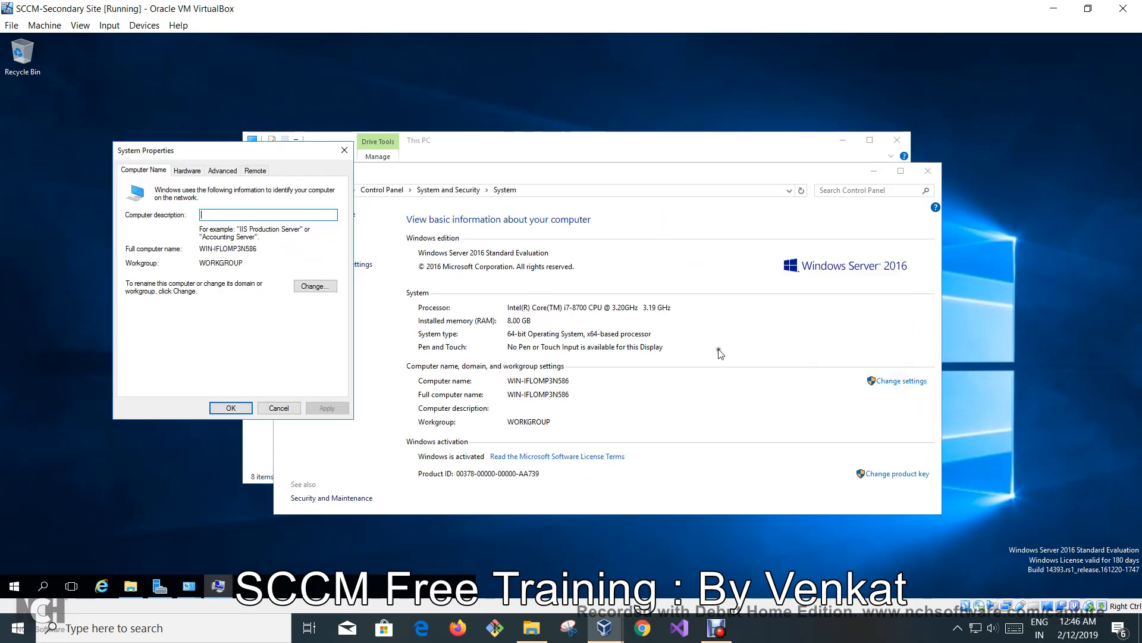
pyautogui.click(307, 289)
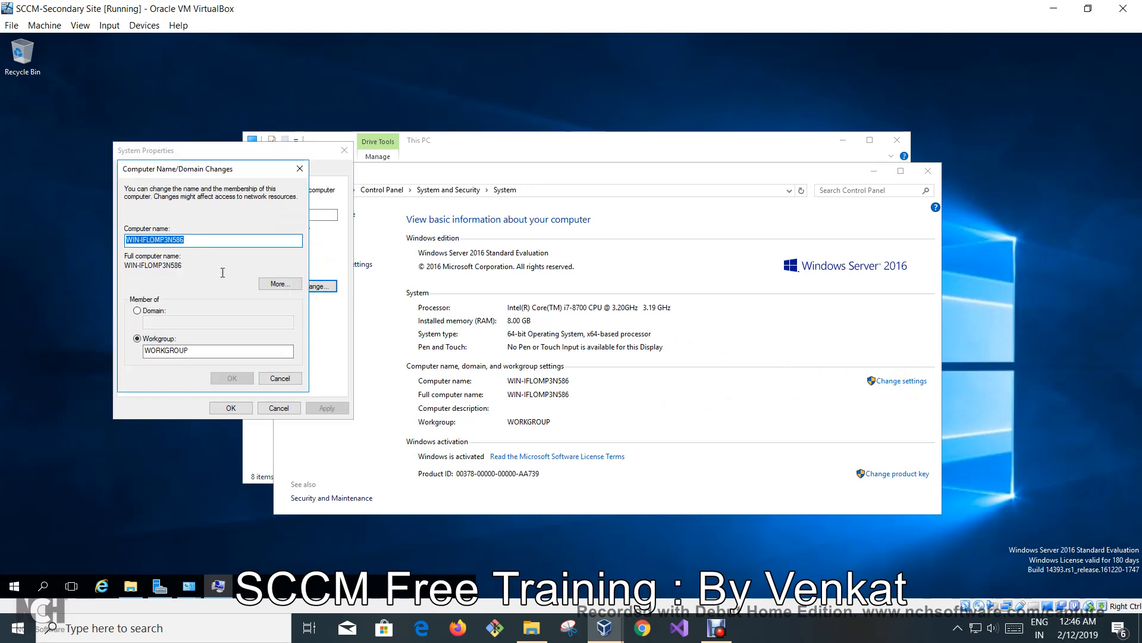
pyautogui.write('Secondary')
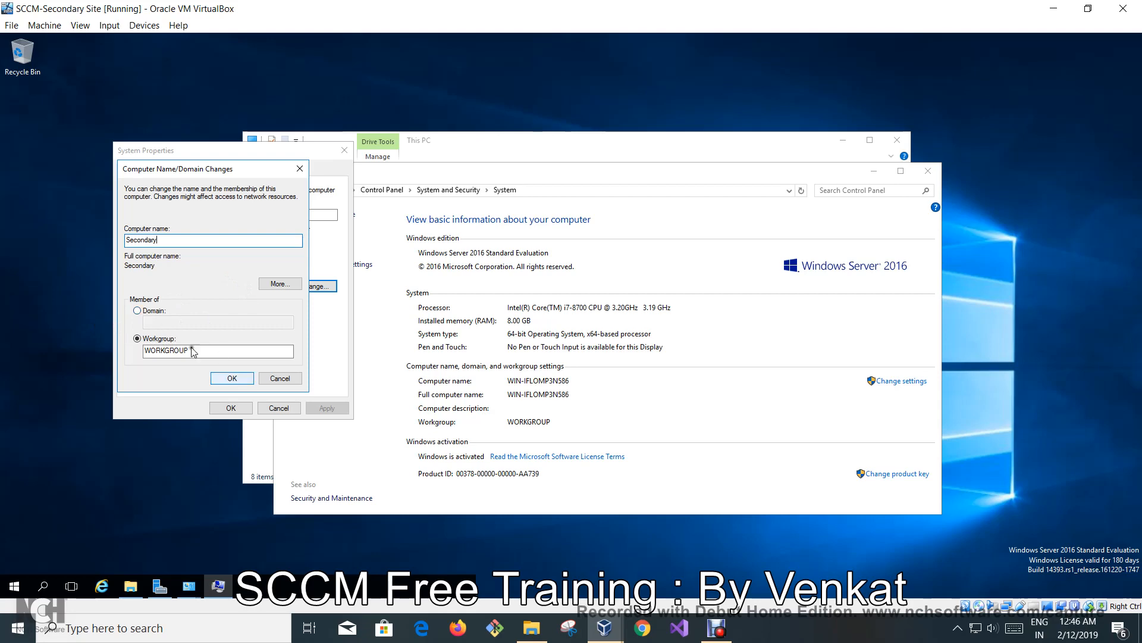
# Set the membership to Domain and enter Lab.com, checking the domain name in the DomainController machine's Active Directory
pyautogui.click(154, 311)
pyautogui.click(179, 323)
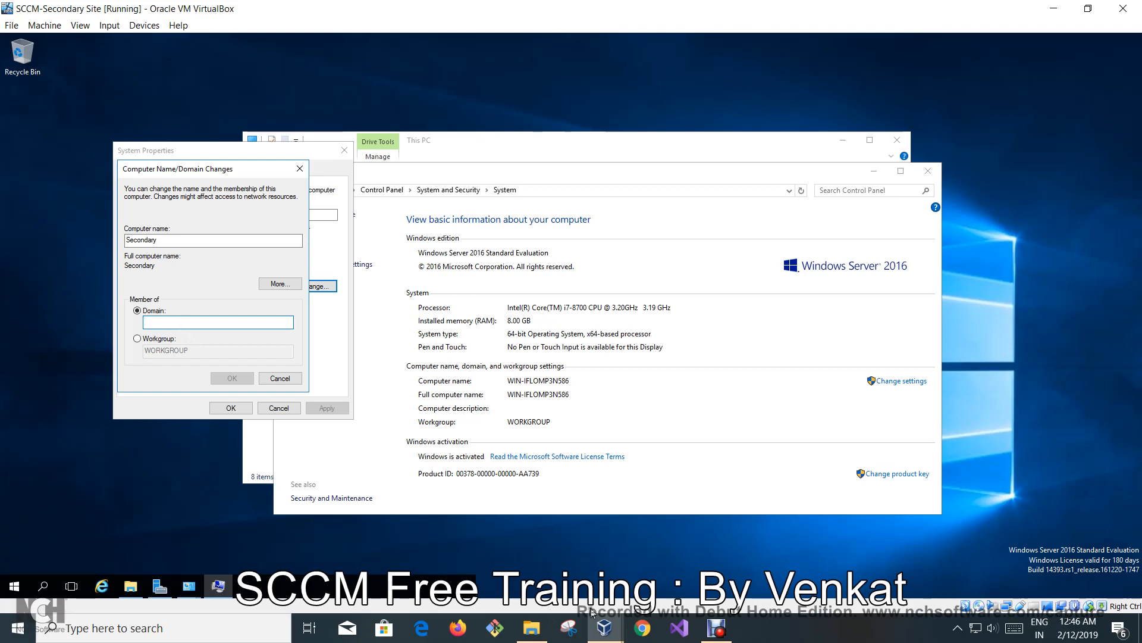
pyautogui.click(605, 627)
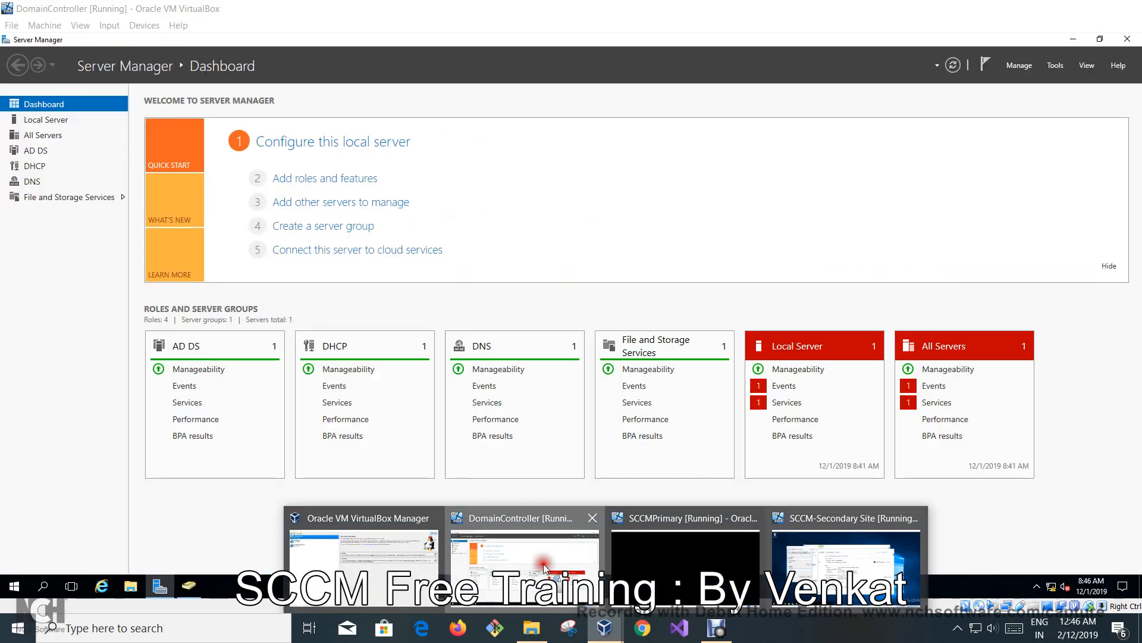
pyautogui.click(546, 571)
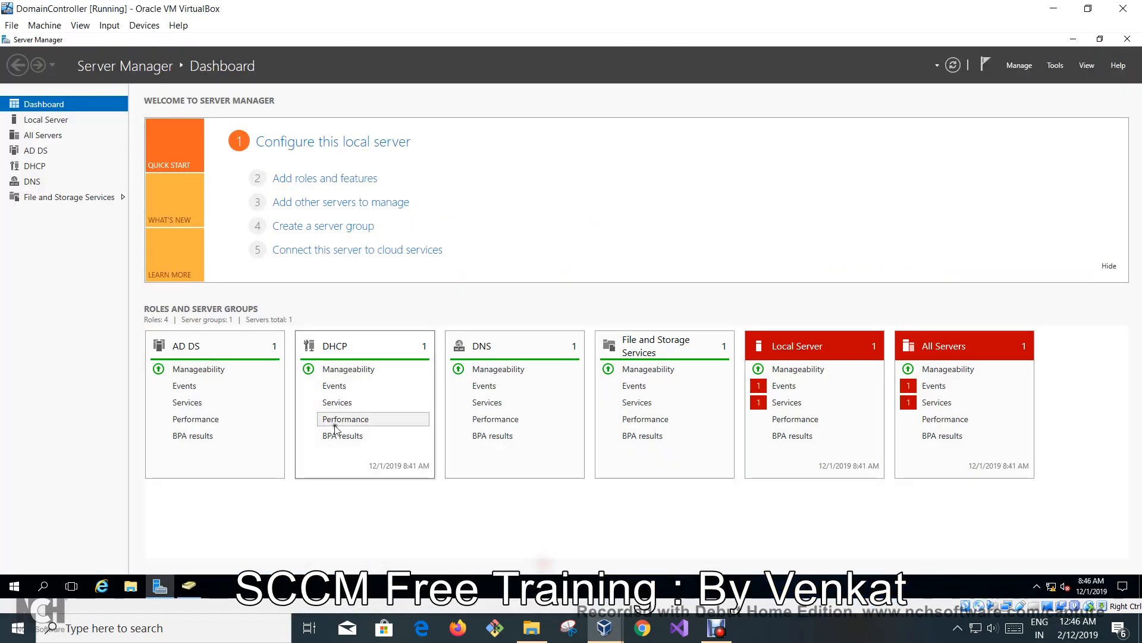
pyautogui.click(189, 589)
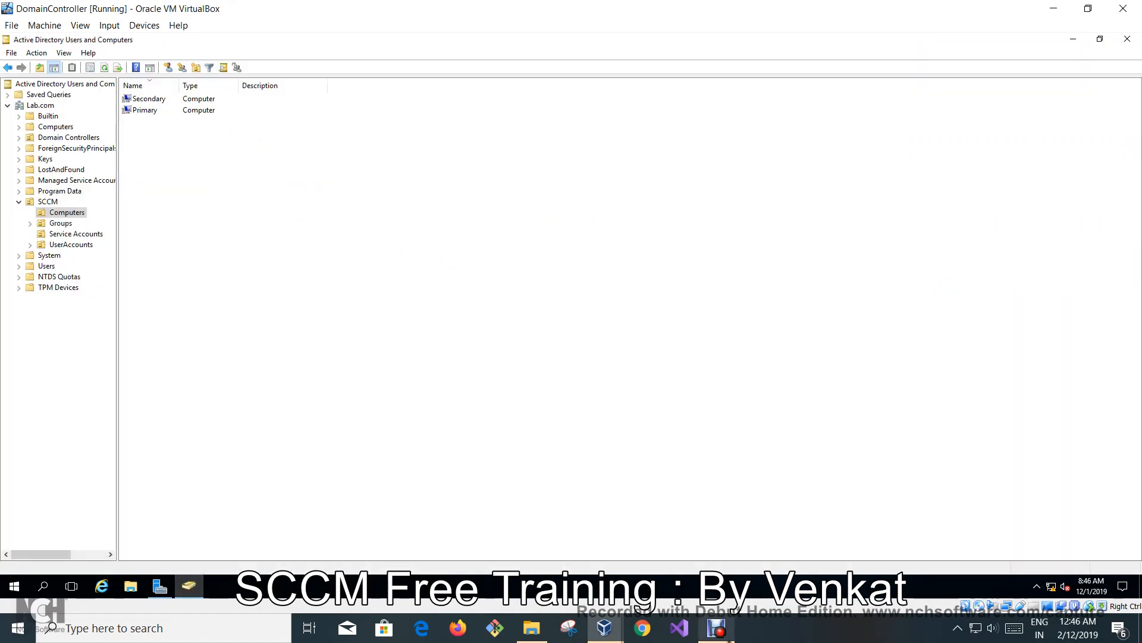
pyautogui.moveTo(605, 628)
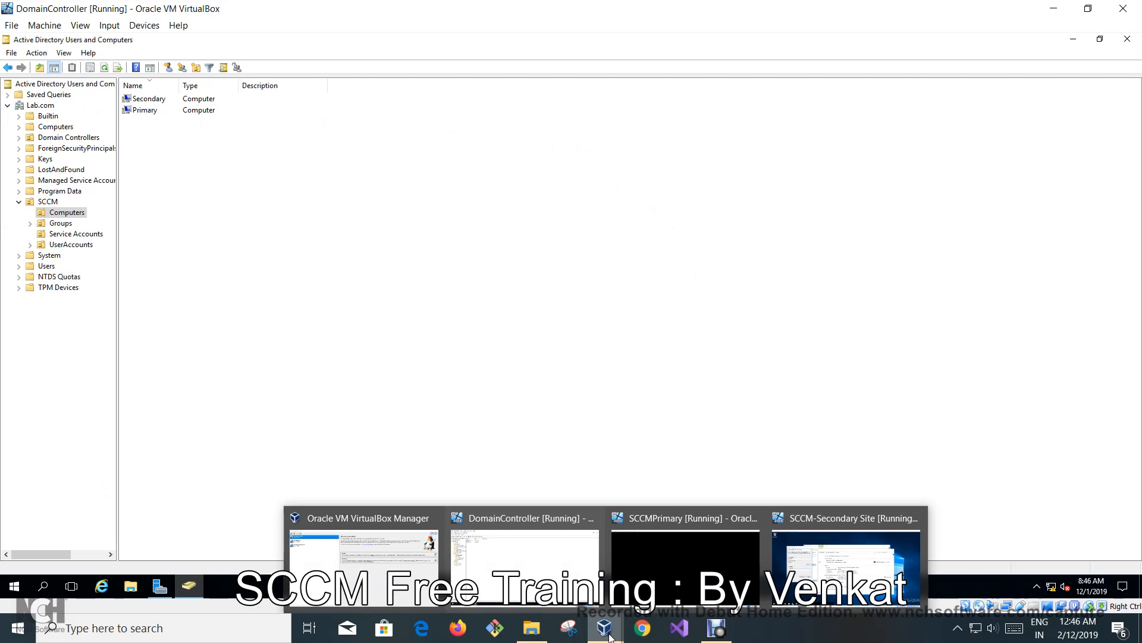
pyautogui.click(816, 565)
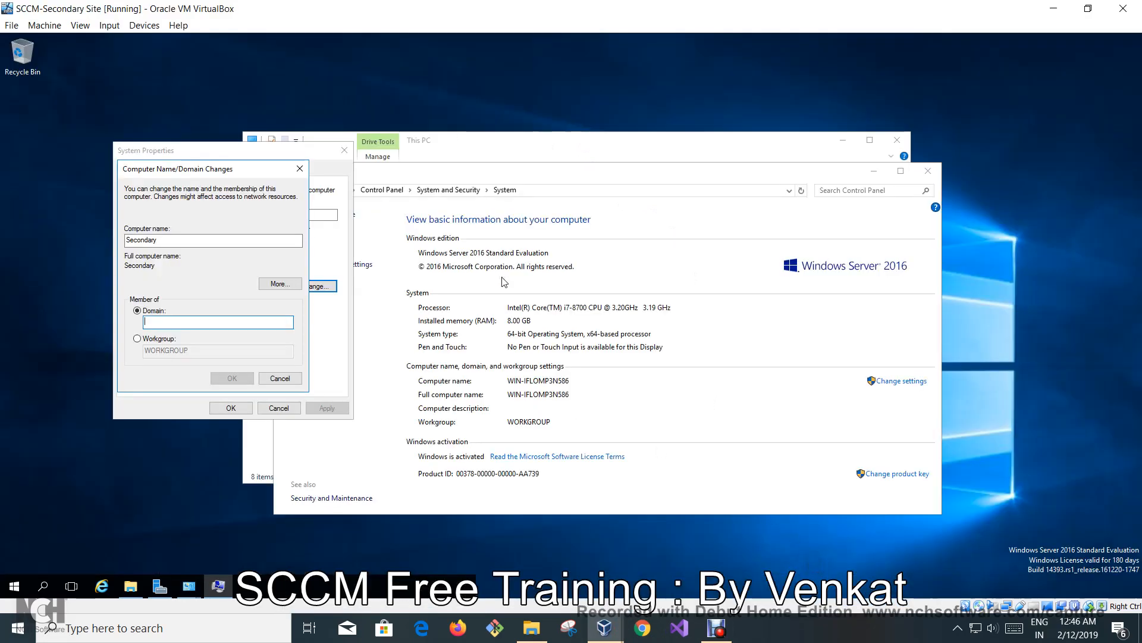
pyautogui.write('Lab.com')
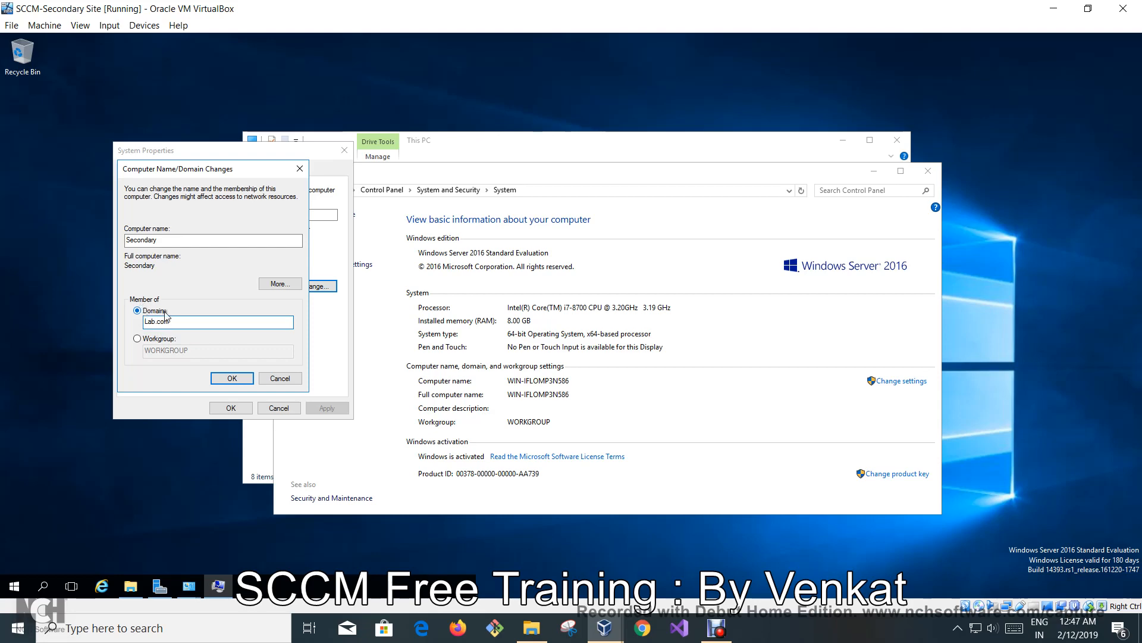
# Disable the Ethernet 2 adapter in the secondary server's network connections
pyautogui.click(219, 592)
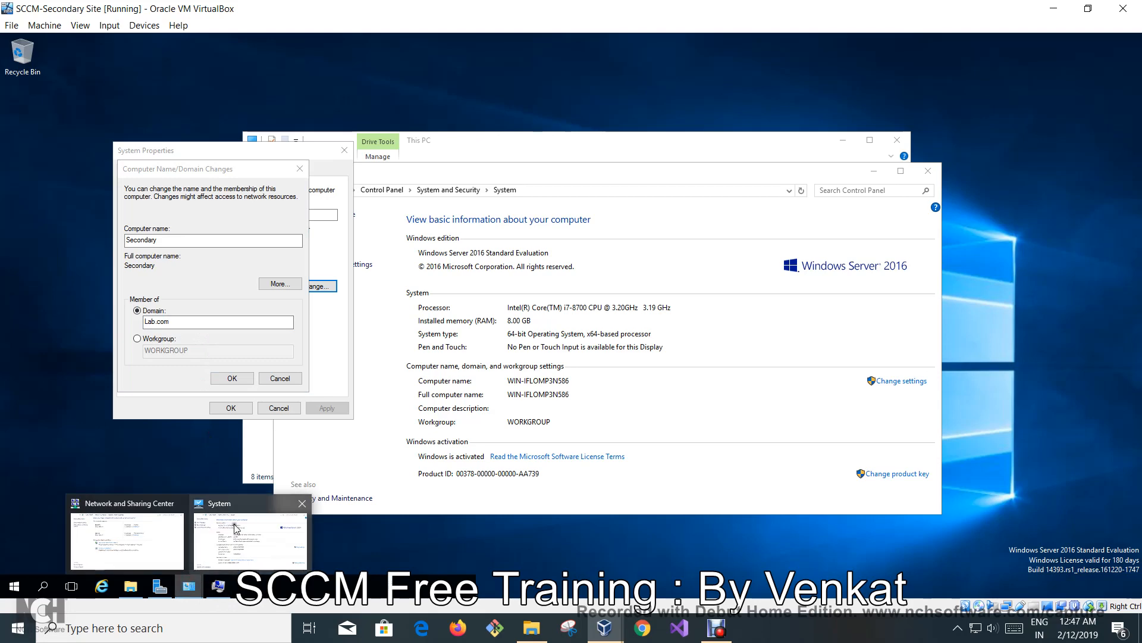
pyautogui.click(113, 505)
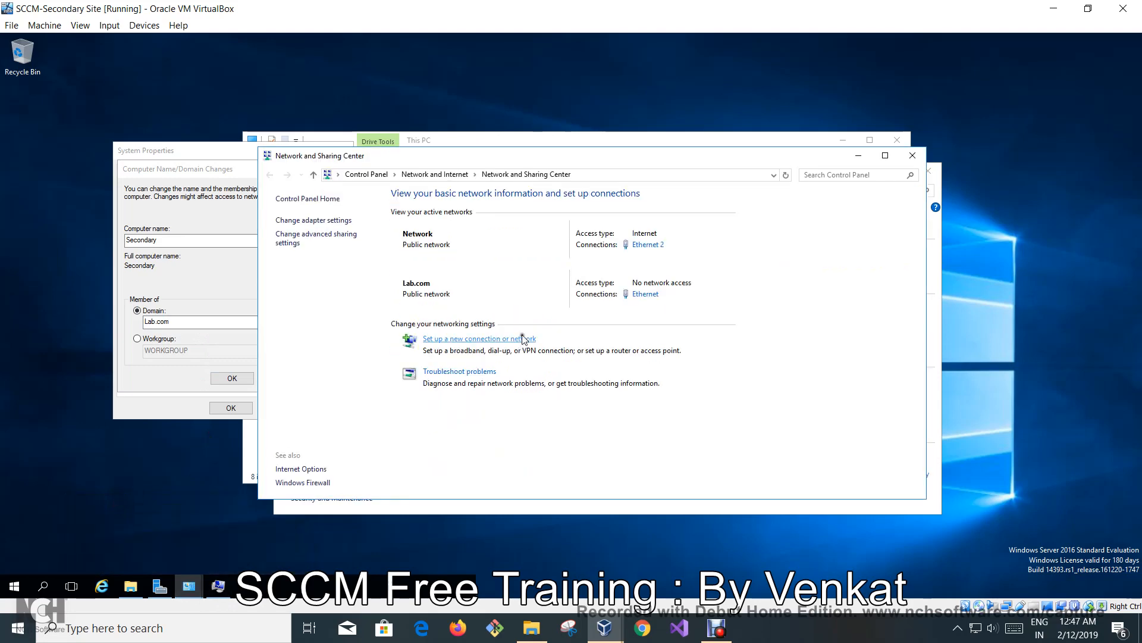
pyautogui.click(314, 221)
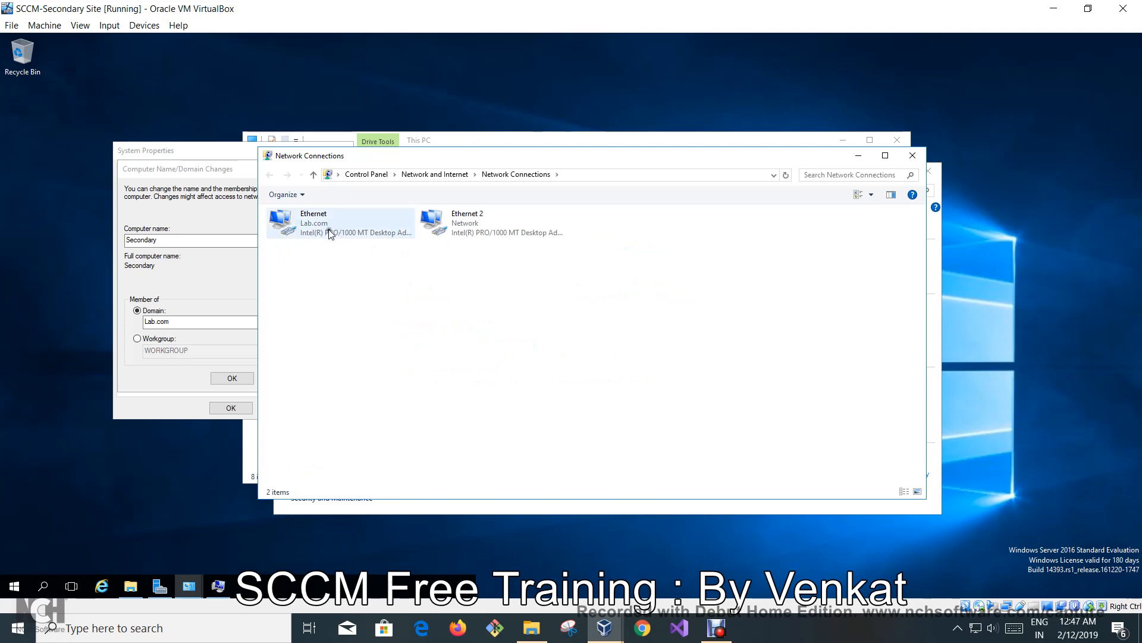
pyautogui.click(468, 232)
pyautogui.rightClick(468, 232)
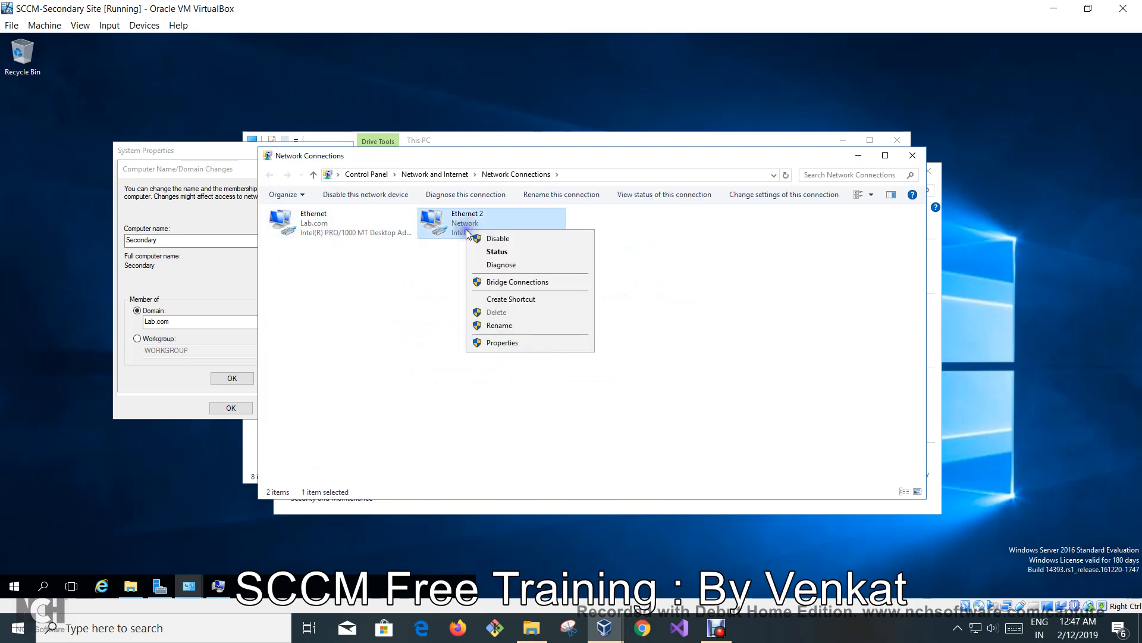
pyautogui.click(489, 240)
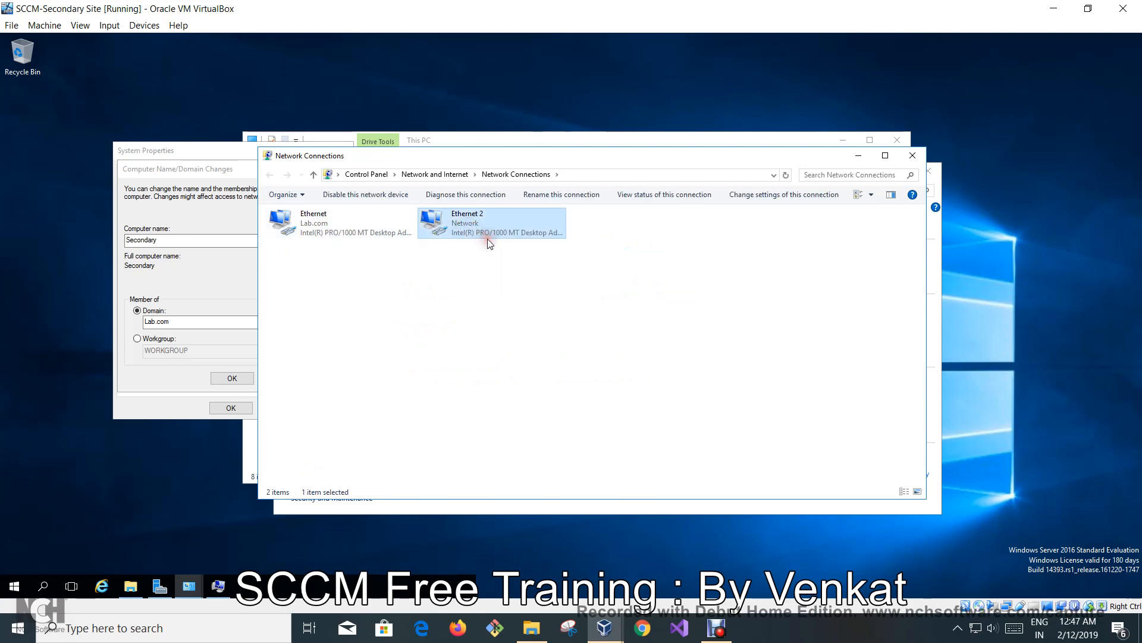
pyautogui.click(310, 233)
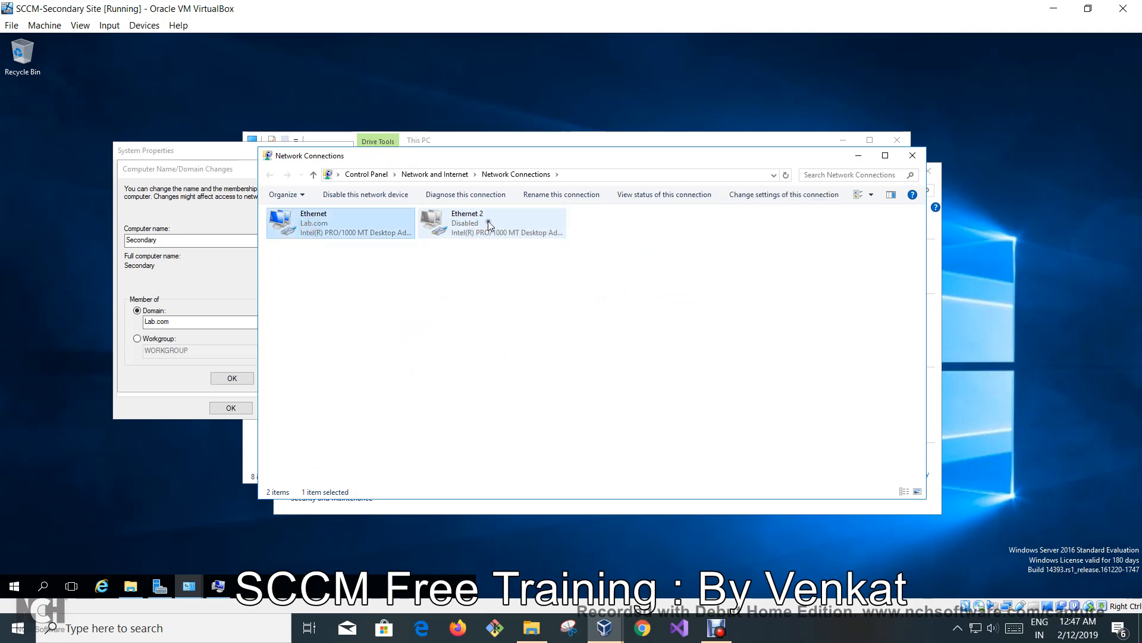
pyautogui.click(467, 232)
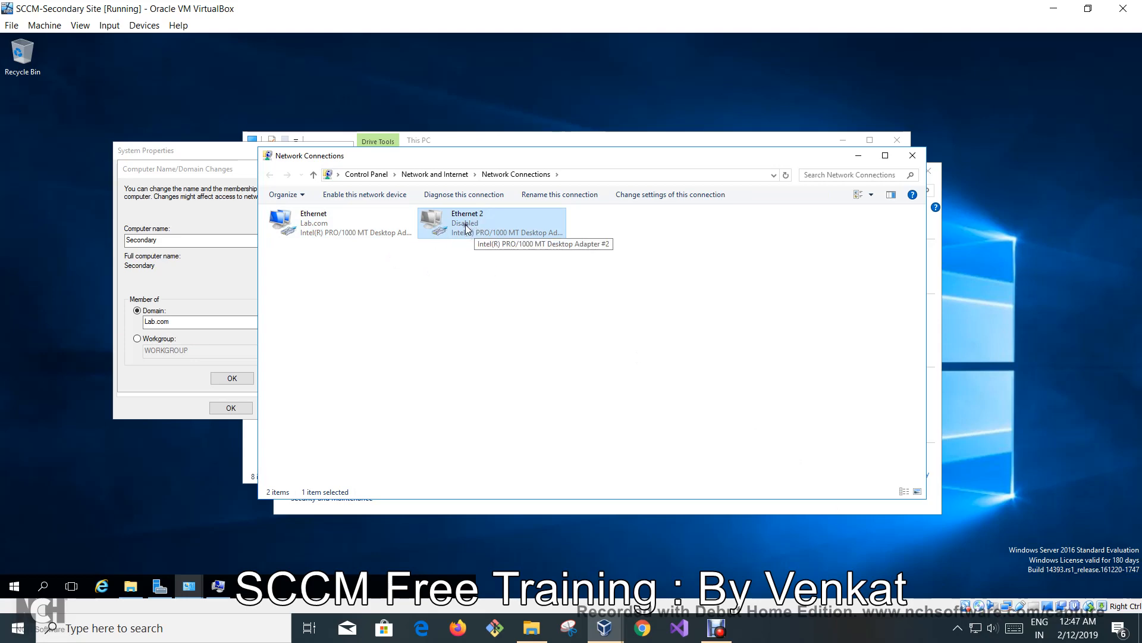
# Turn off Internet Protocol Version 6 (TCP/IPv6) in the properties of the Ethernet adapter
pyautogui.click(367, 228)
pyautogui.rightClick(367, 228)
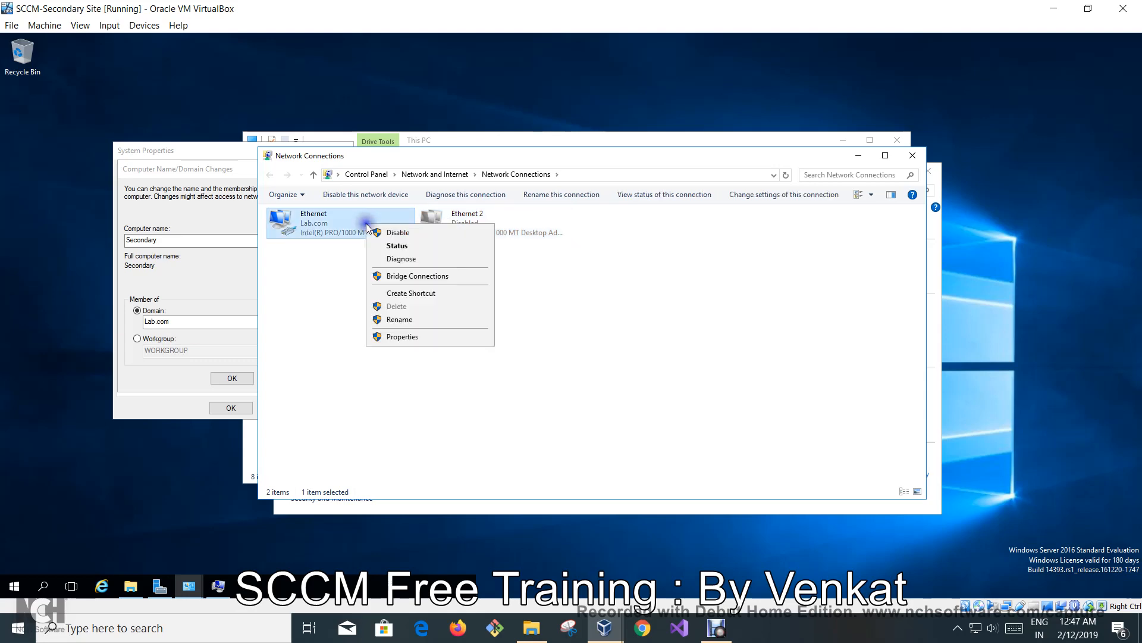
pyautogui.click(416, 337)
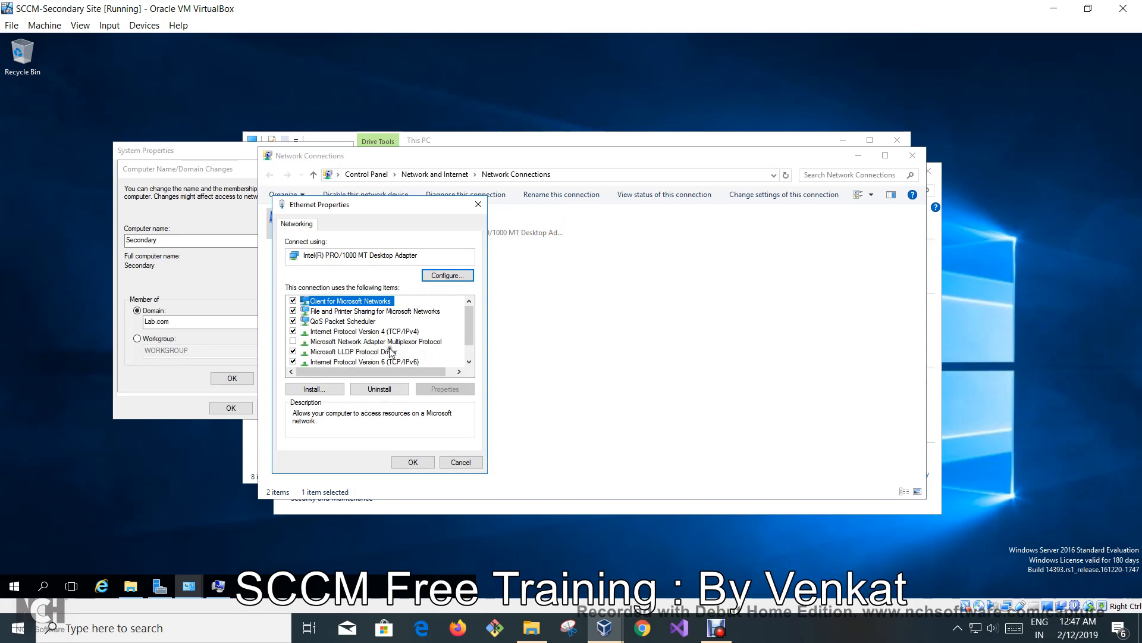
pyautogui.click(473, 350)
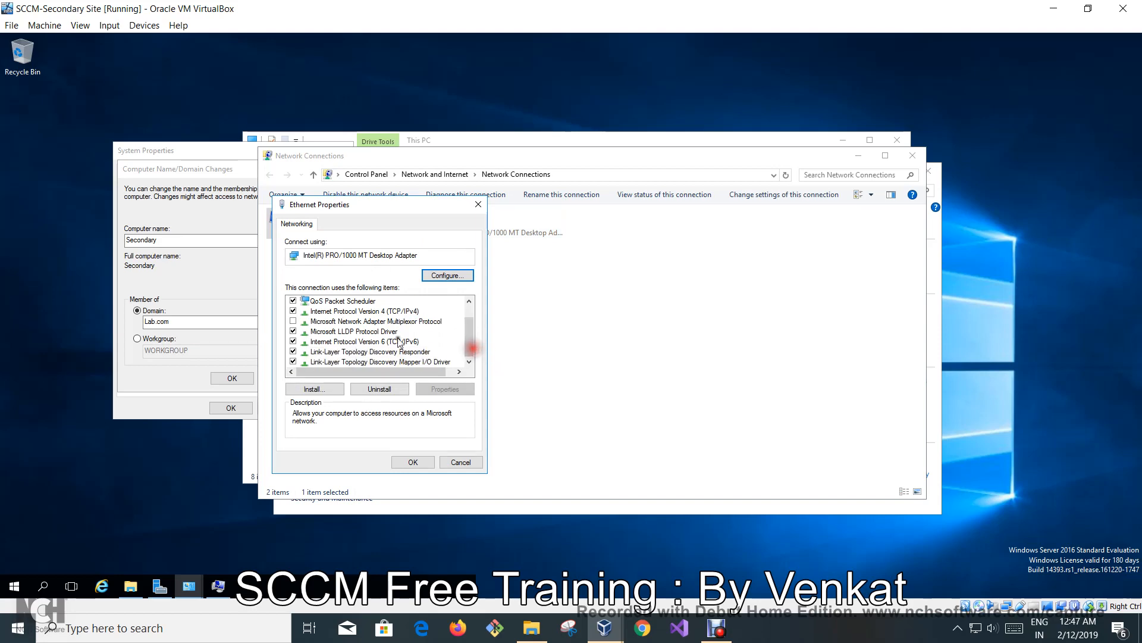
pyautogui.click(293, 341)
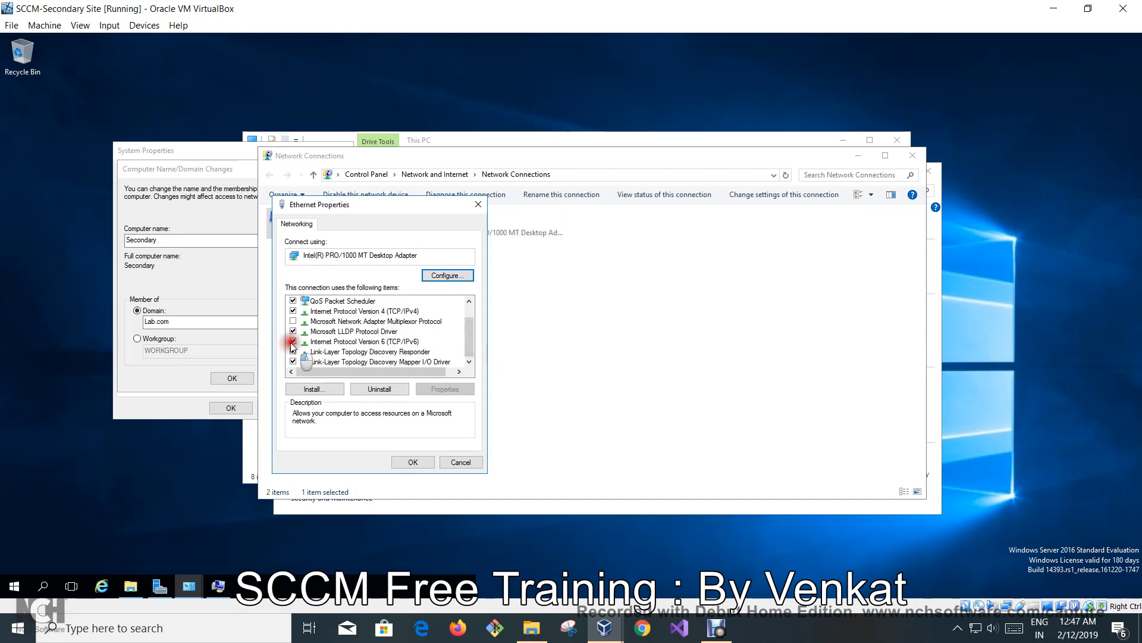
# Enter static IPv4 settings for the Ethernet adapter: IP address 10.0.0.3, subnet mask 255.0.0.0 and preferred DNS server 10.0.0.1
pyautogui.click(467, 333)
pyautogui.moveTo(466, 333); pyautogui.dragTo(466, 323)
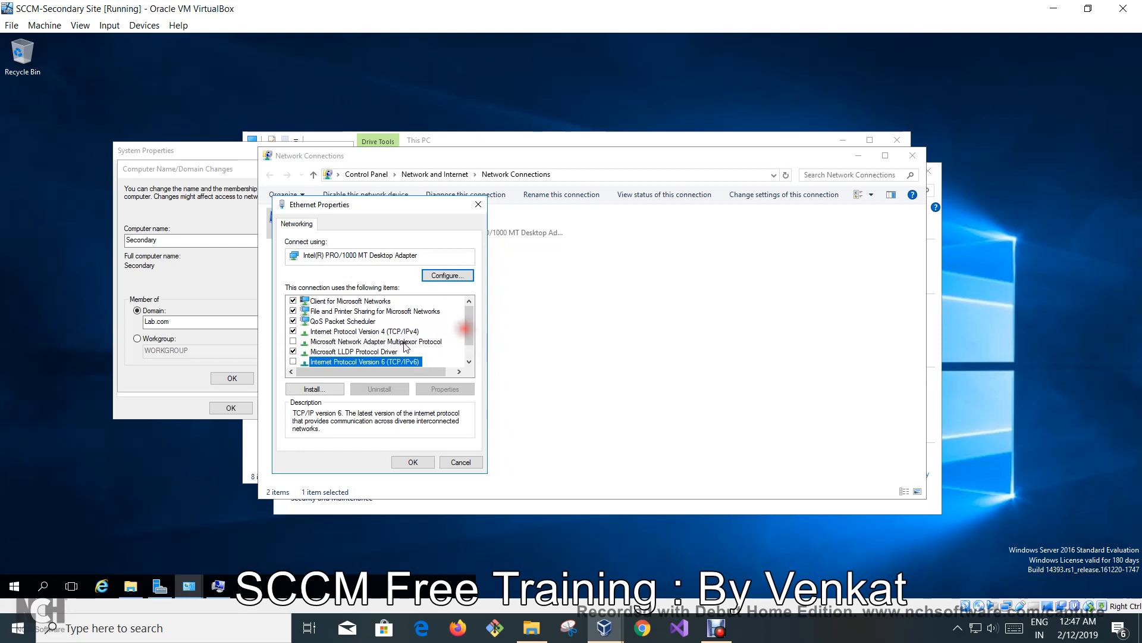
pyautogui.click(375, 331)
pyautogui.click(437, 389)
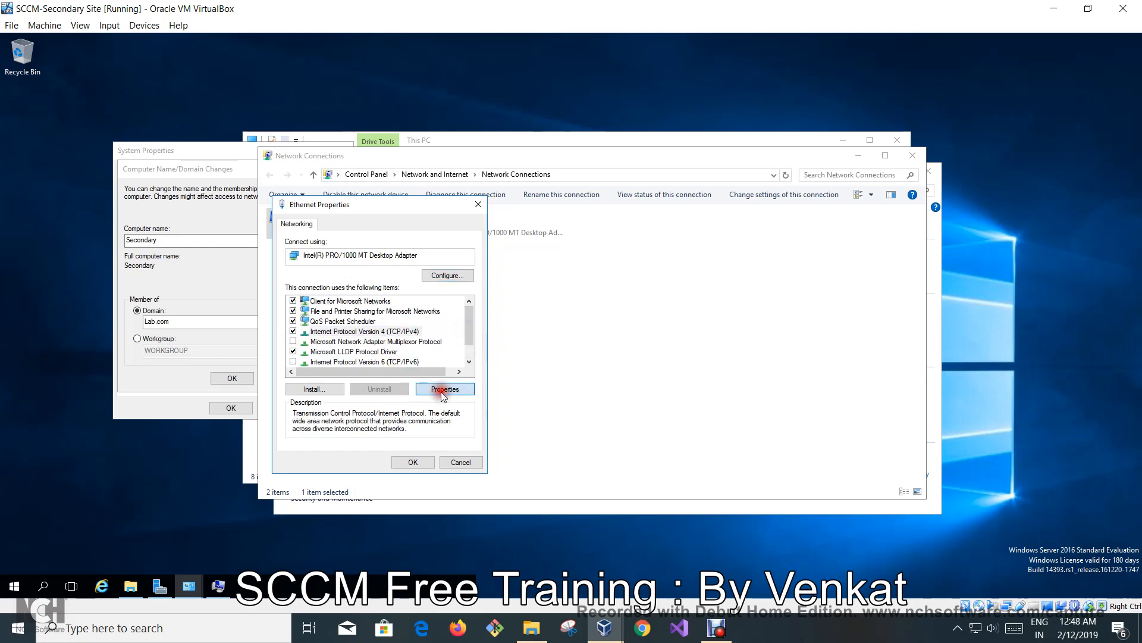
pyautogui.click(337, 335)
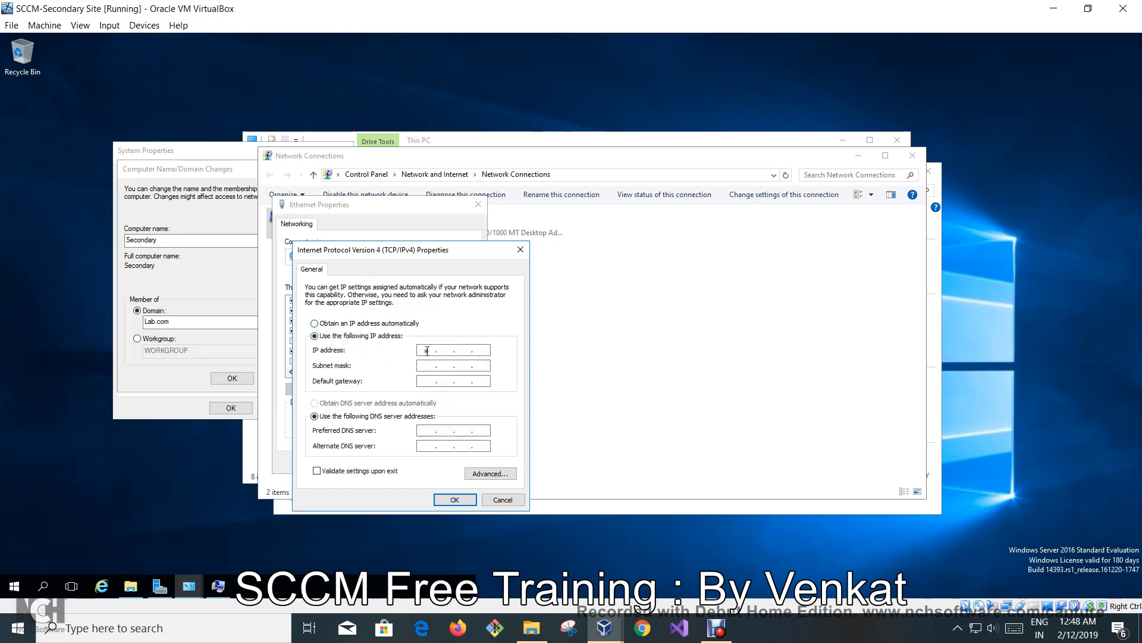
pyautogui.click(424, 350)
pyautogui.click(421, 350)
pyautogui.click(424, 365)
pyautogui.click(428, 429)
pyautogui.write('10 . 0 . 0 . 1')
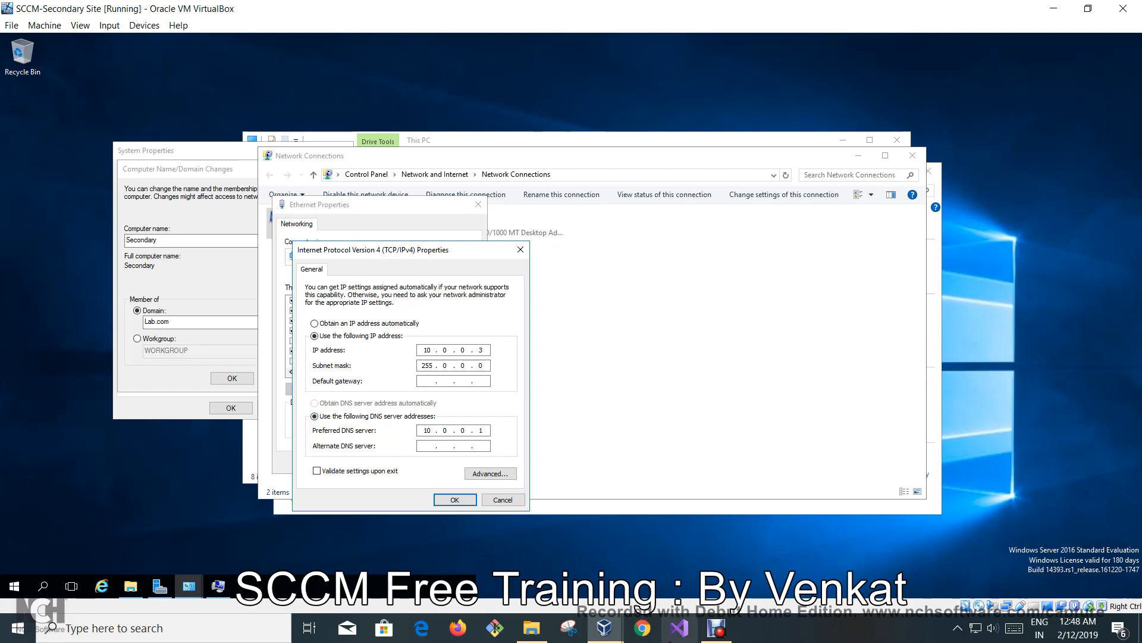
# Switch to the DomainController machine and check the TCP/IPv4 properties of its Ethernet 2 adapter
pyautogui.moveTo(605, 627)
pyautogui.click(524, 553)
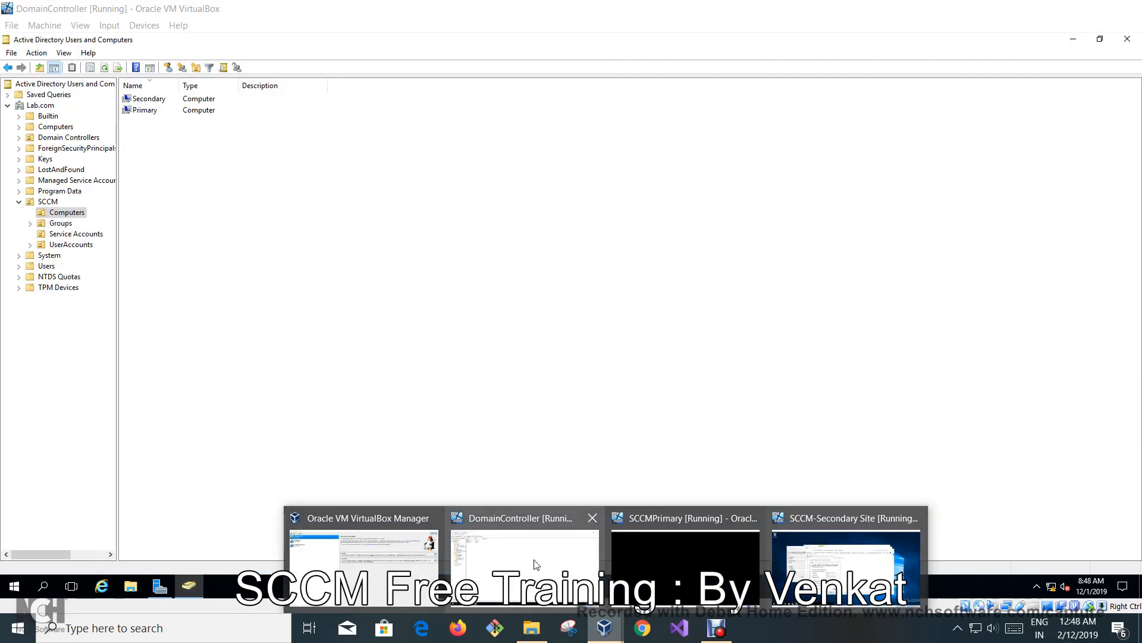
pyautogui.rightClick(1052, 589)
pyautogui.click(1052, 582)
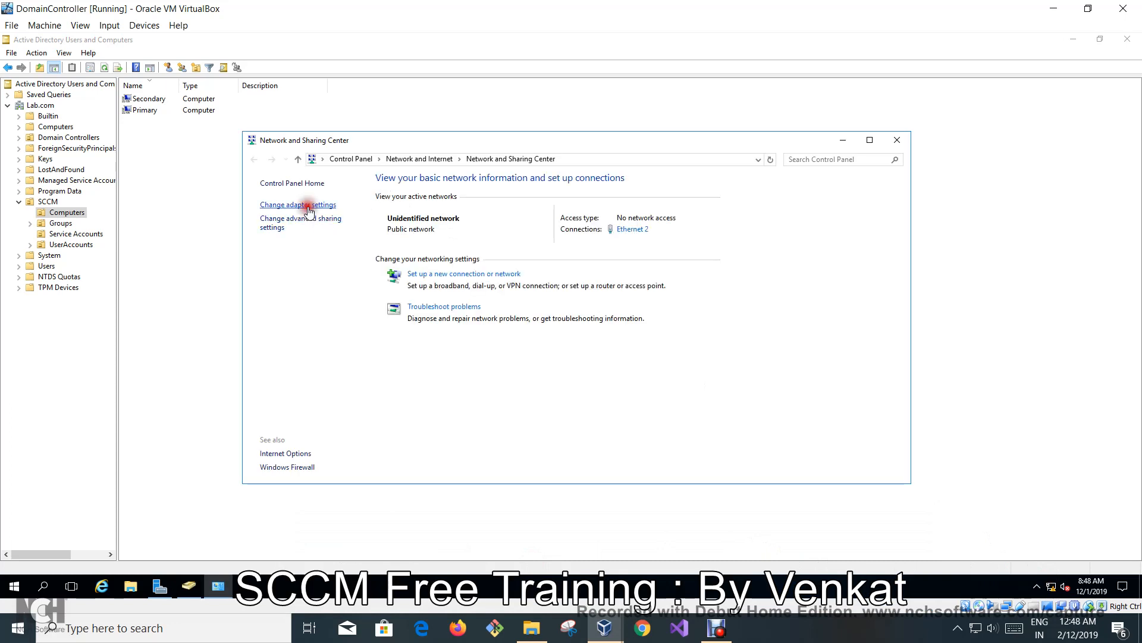
pyautogui.click(300, 204)
pyautogui.click(447, 232)
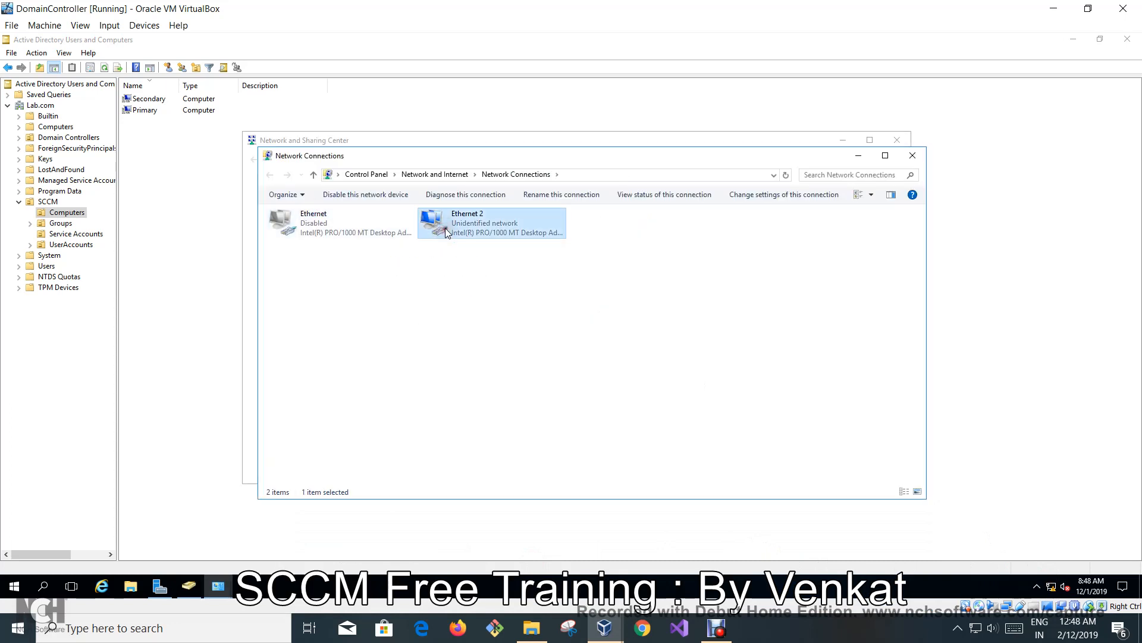
pyautogui.rightClick(447, 232)
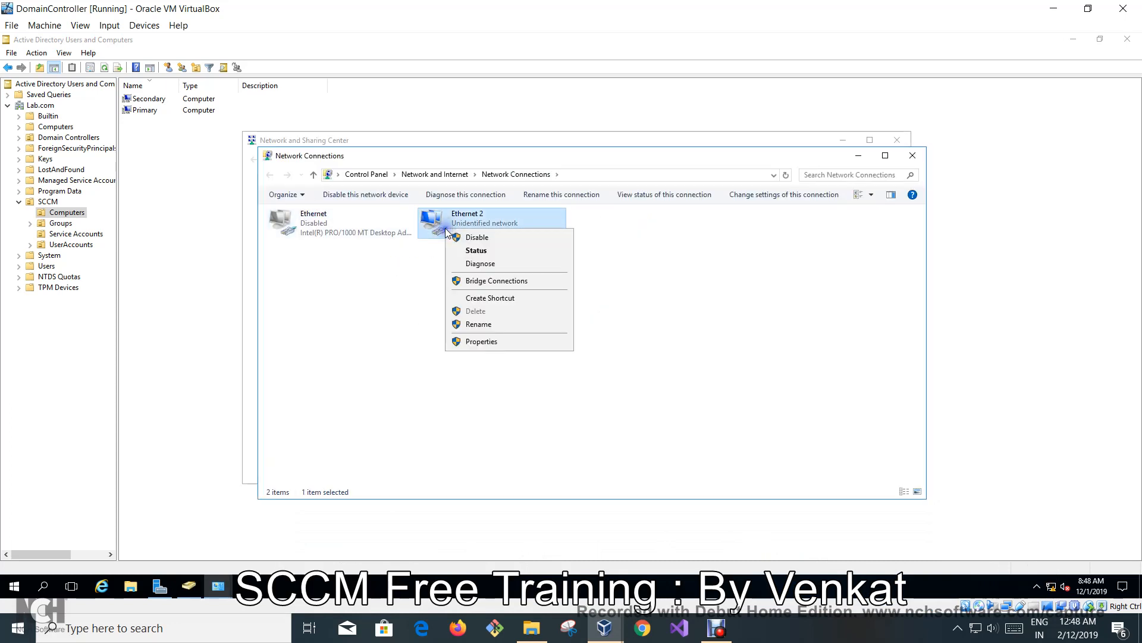
pyautogui.click(501, 339)
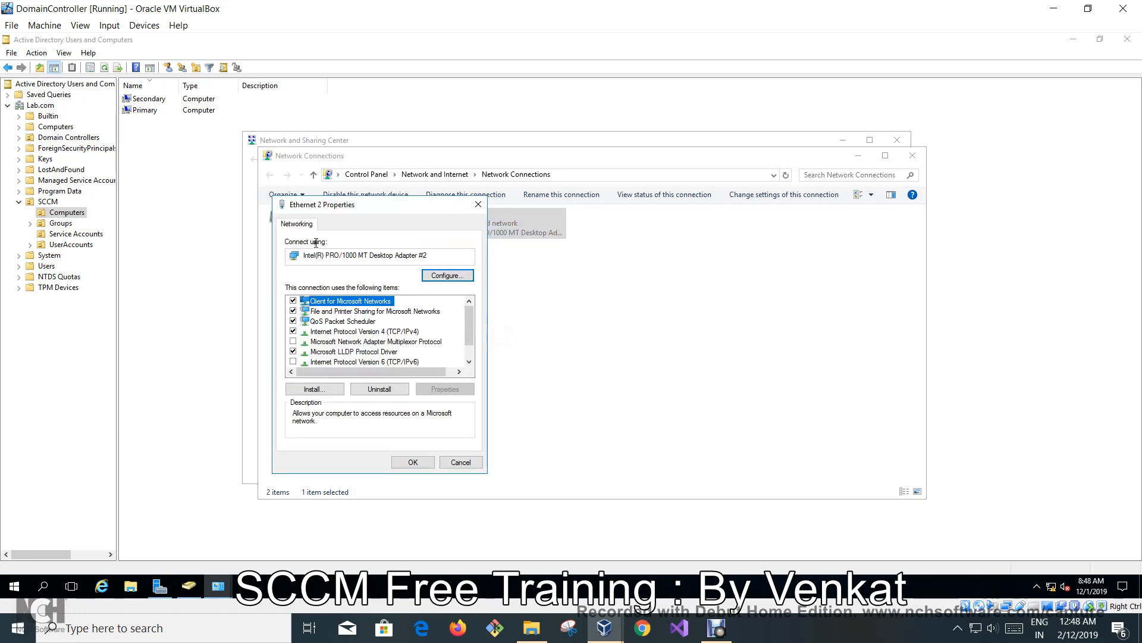
pyautogui.click(376, 331)
pyautogui.click(457, 389)
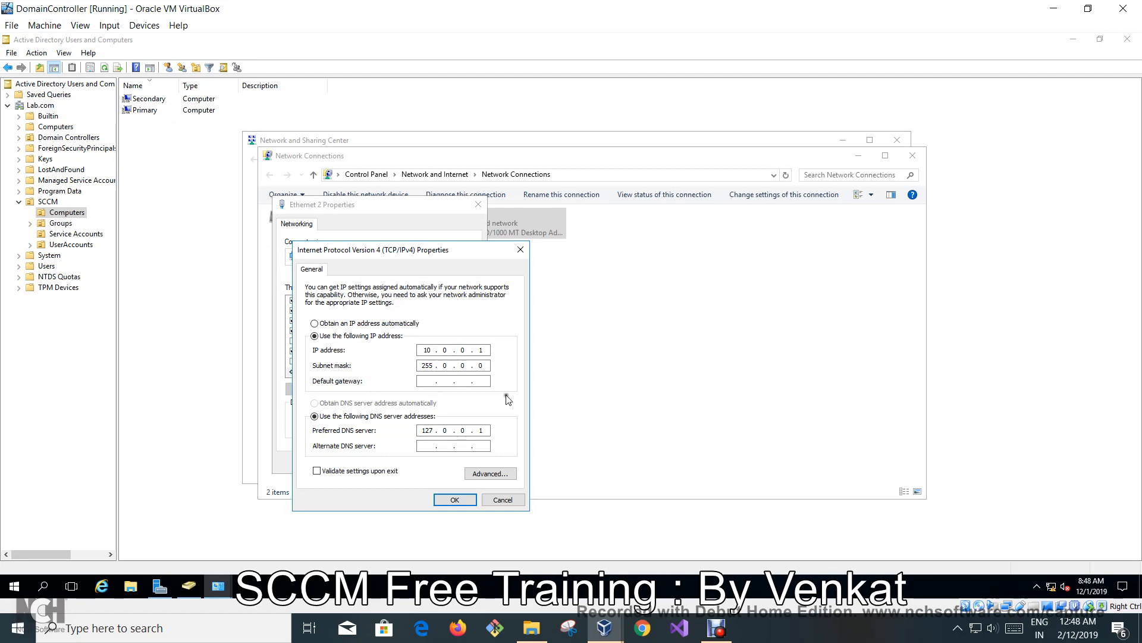
# Return to the SCCM-Secondary Site machine, apply the Ethernet adapter's IPv4 settings and close its network connections
pyautogui.moveTo(601, 635)
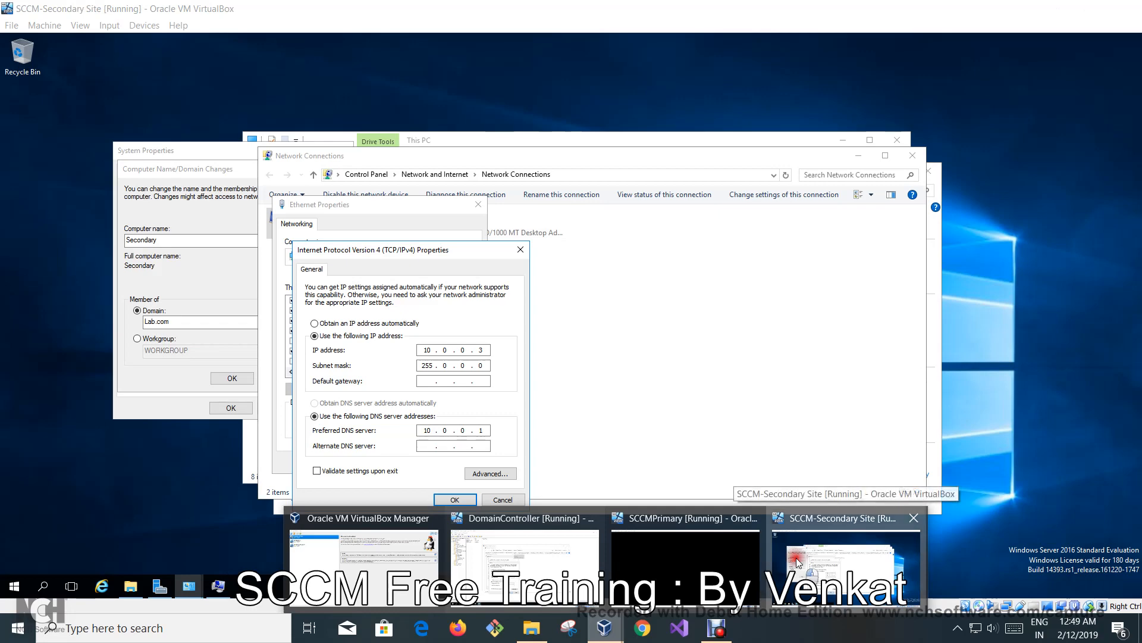
pyautogui.click(797, 562)
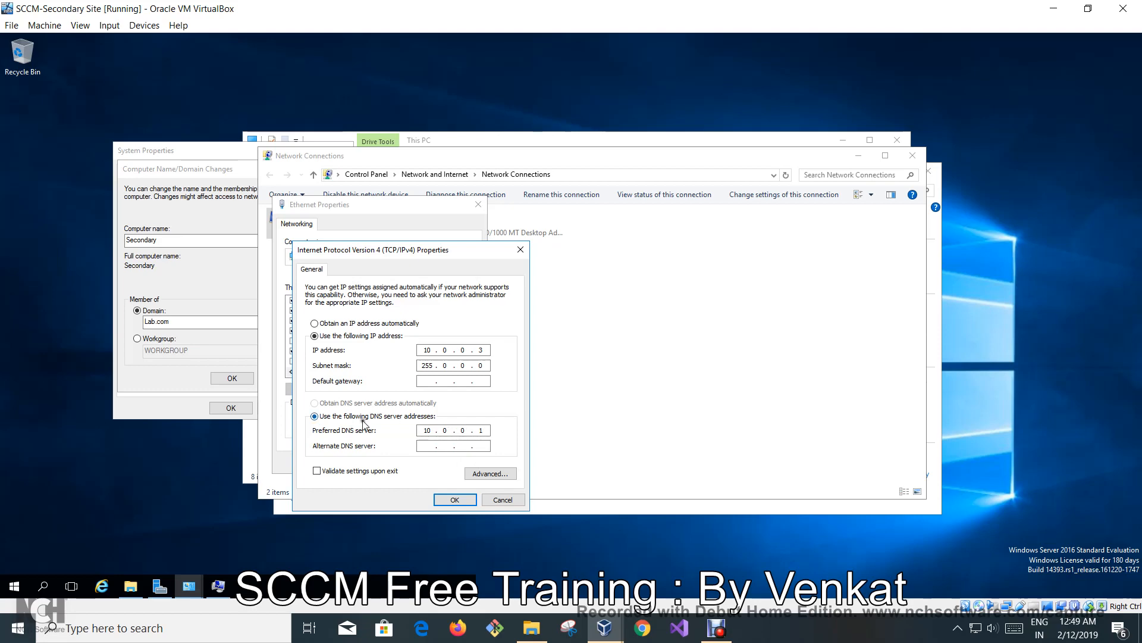
pyautogui.click(449, 501)
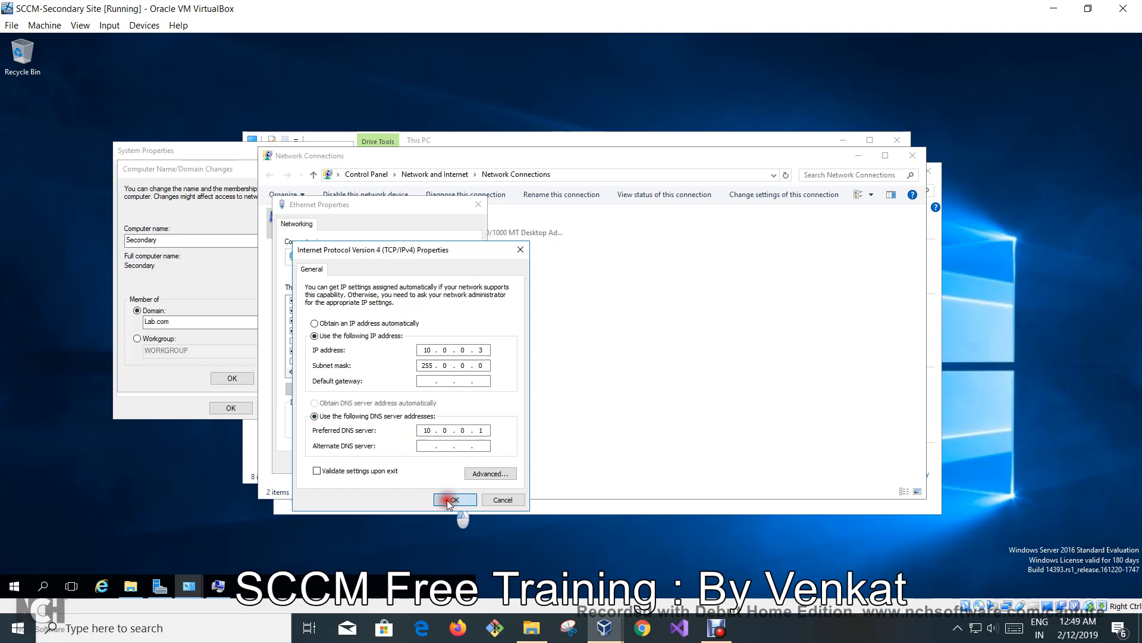
pyautogui.click(412, 464)
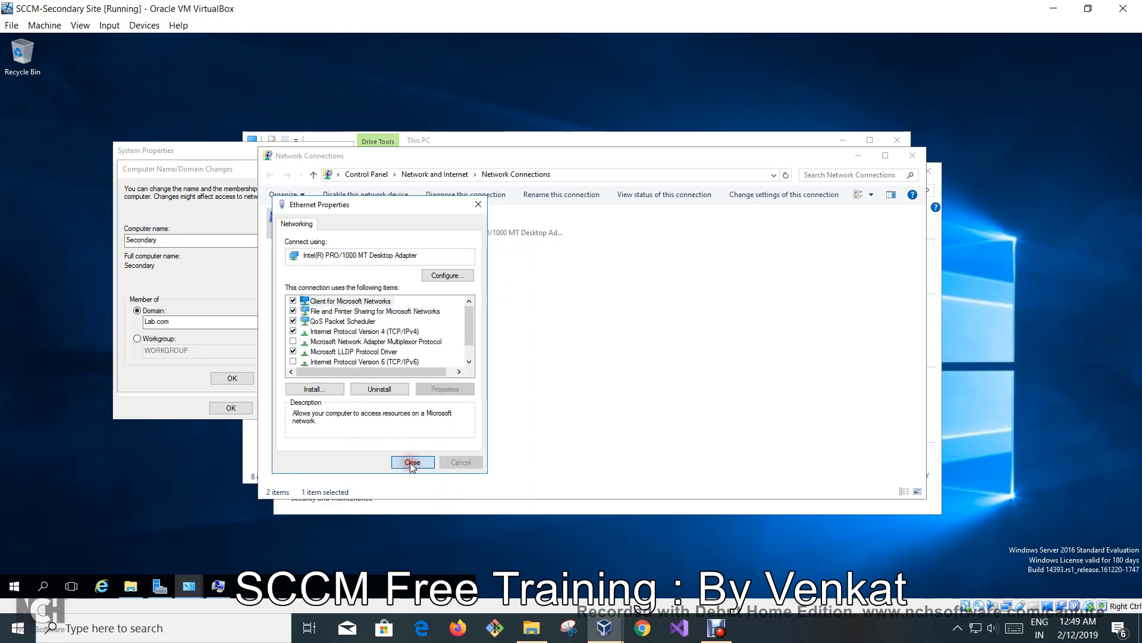
pyautogui.click(912, 155)
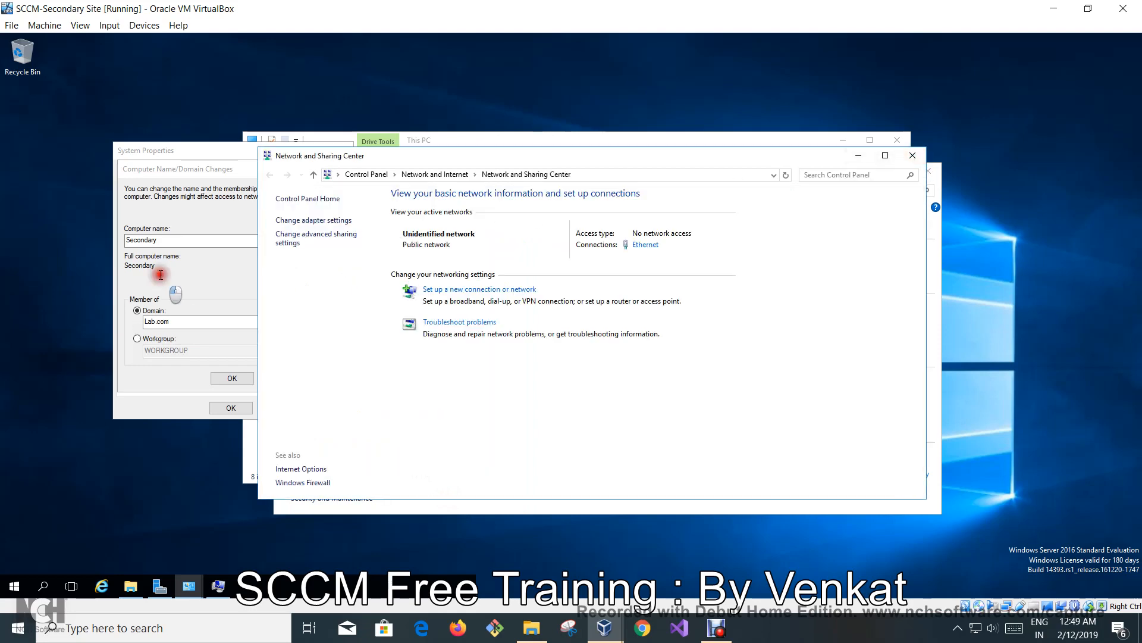
# Submit the Lab.com domain membership and authorize the join with user name Administrator and the account password
pyautogui.click(138, 332)
pyautogui.click(231, 378)
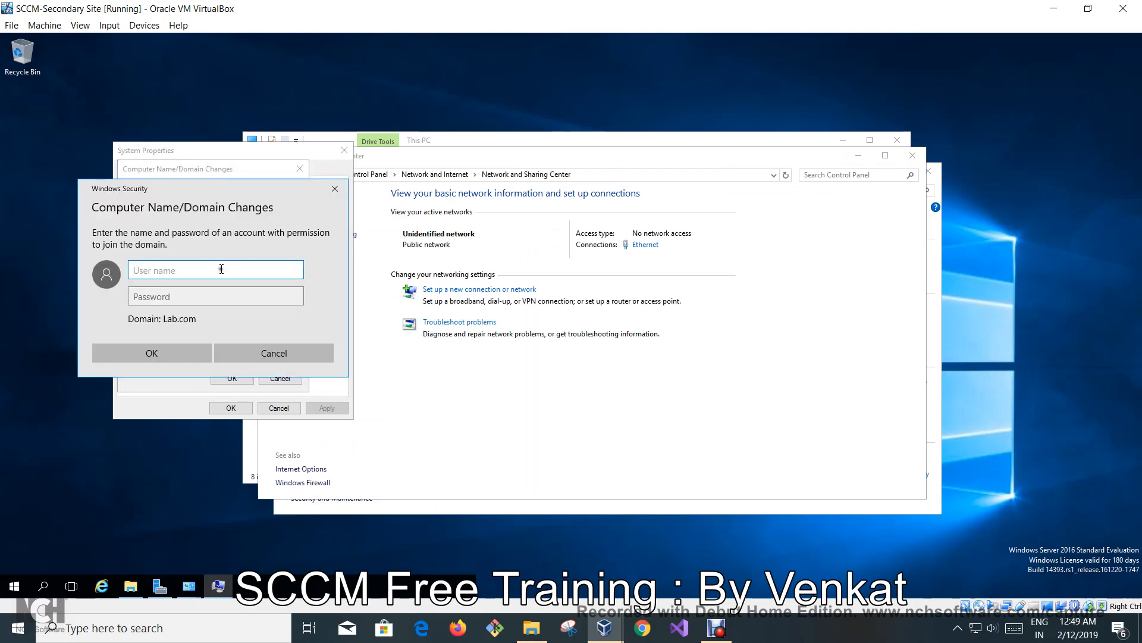
pyautogui.click(222, 268)
pyautogui.write('Administrator')
pyautogui.press('Tab')
pyautogui.write('••')
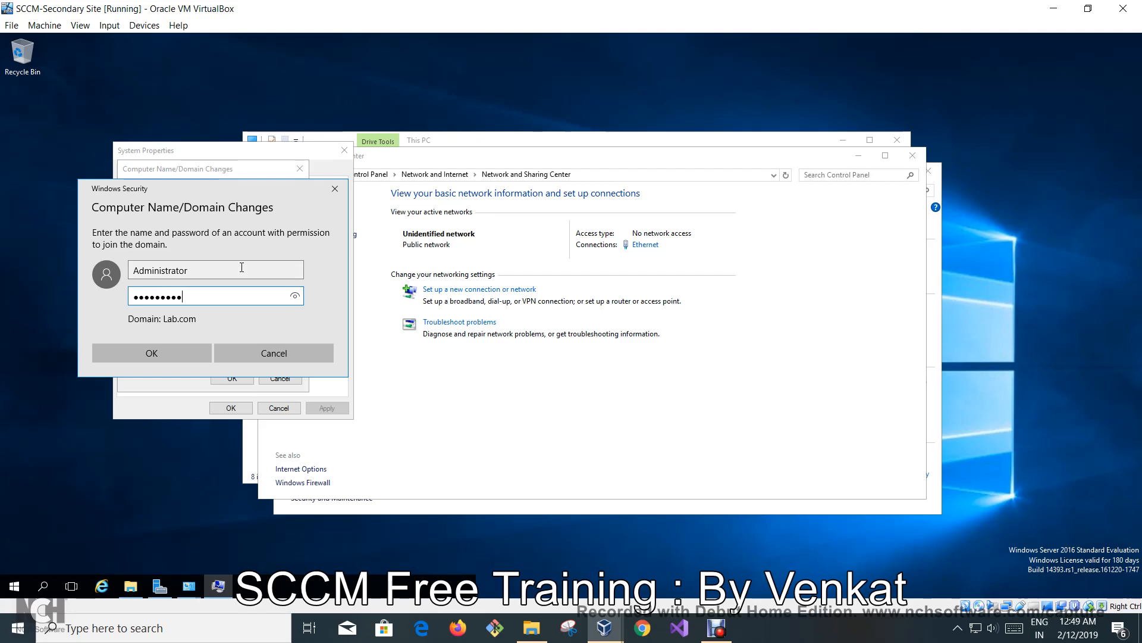
pyautogui.press('Return')
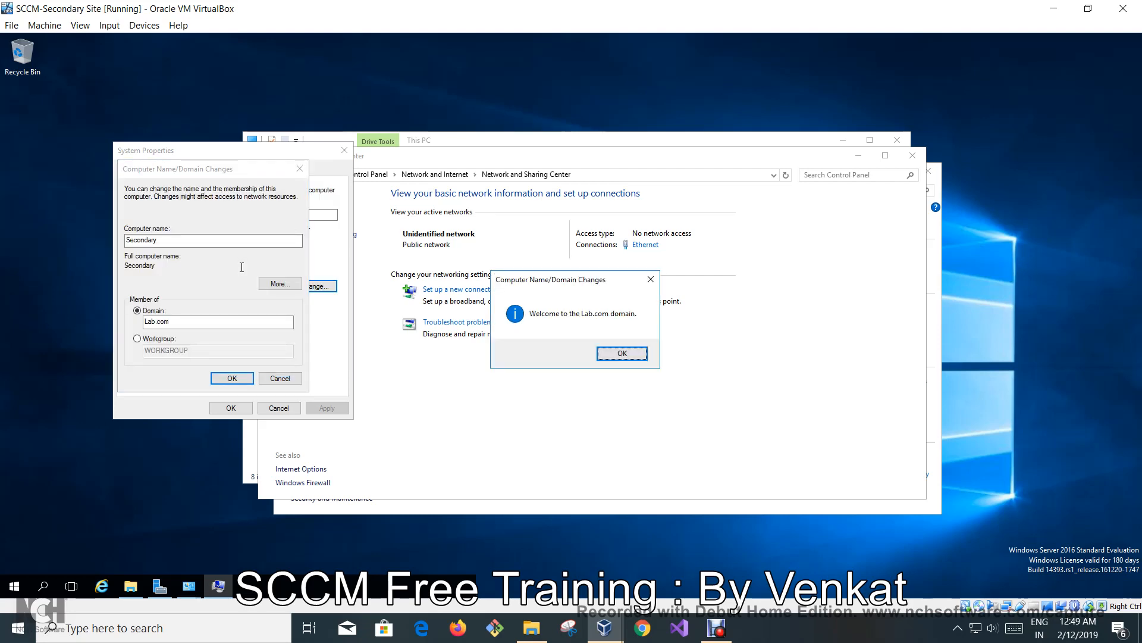
# Acknowledge the domain change messages, close System Properties and restart the secondary server
pyautogui.click(612, 354)
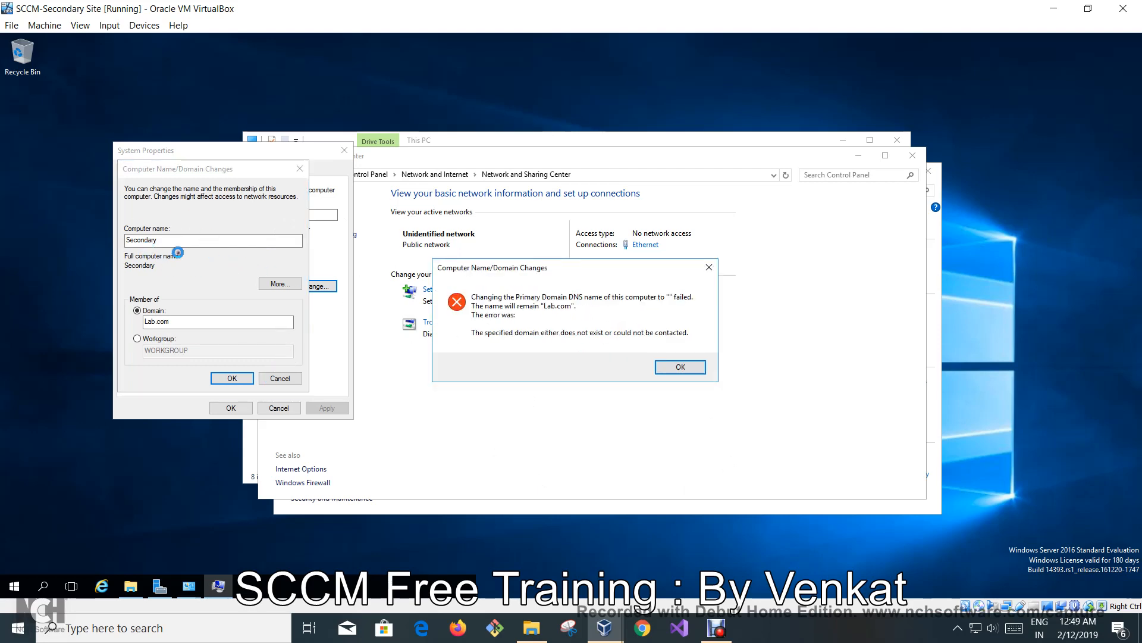
pyautogui.click(691, 368)
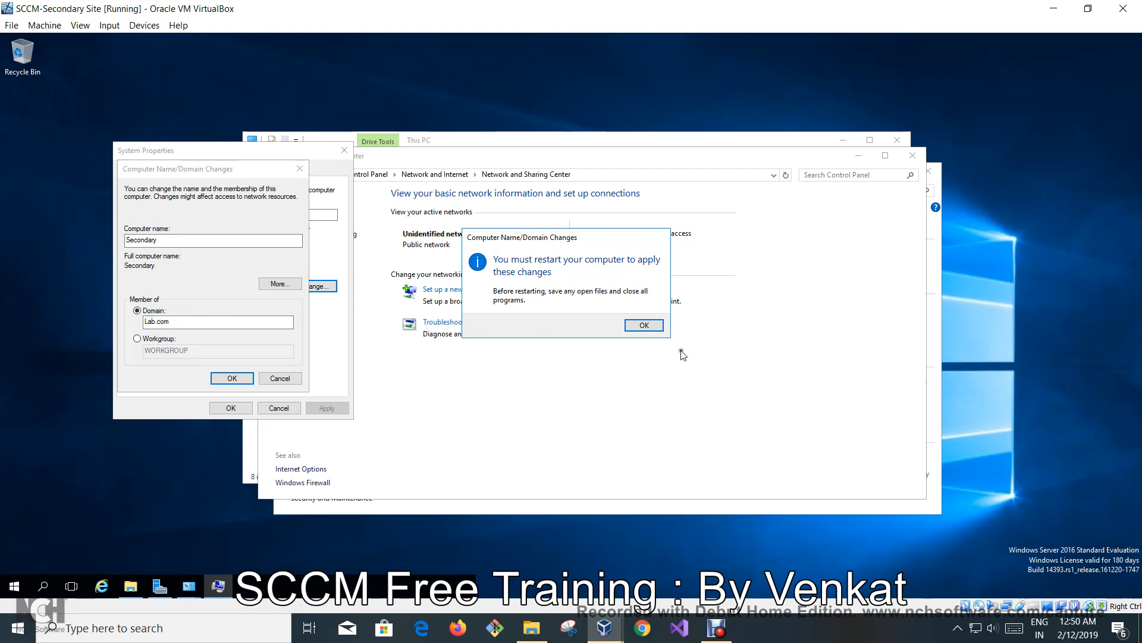
pyautogui.click(655, 328)
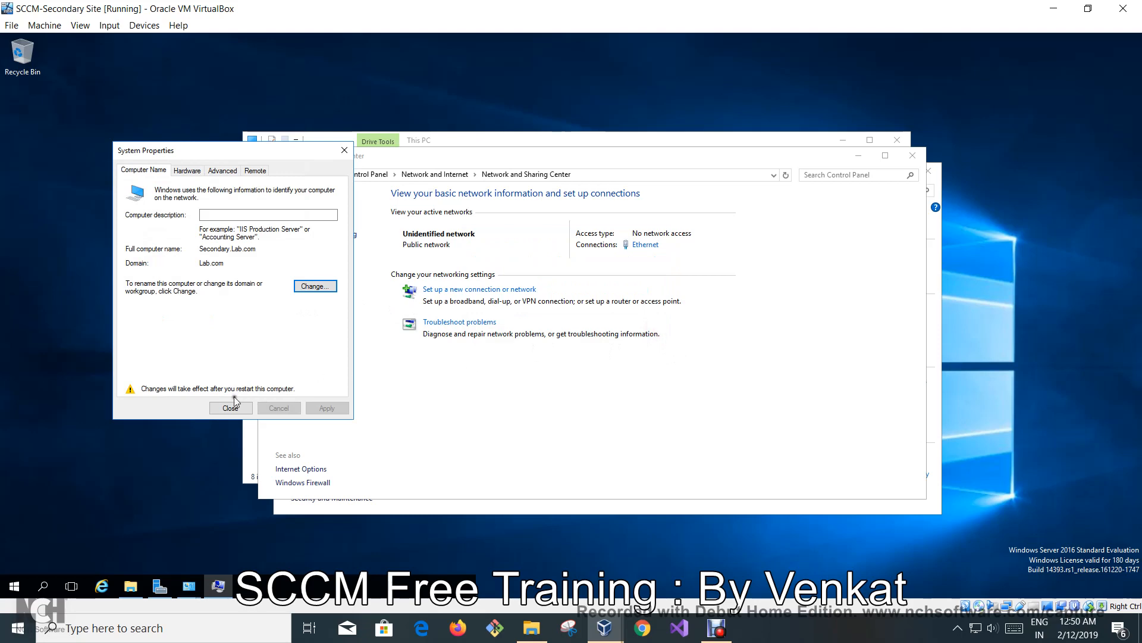
pyautogui.click(229, 407)
pyautogui.click(562, 321)
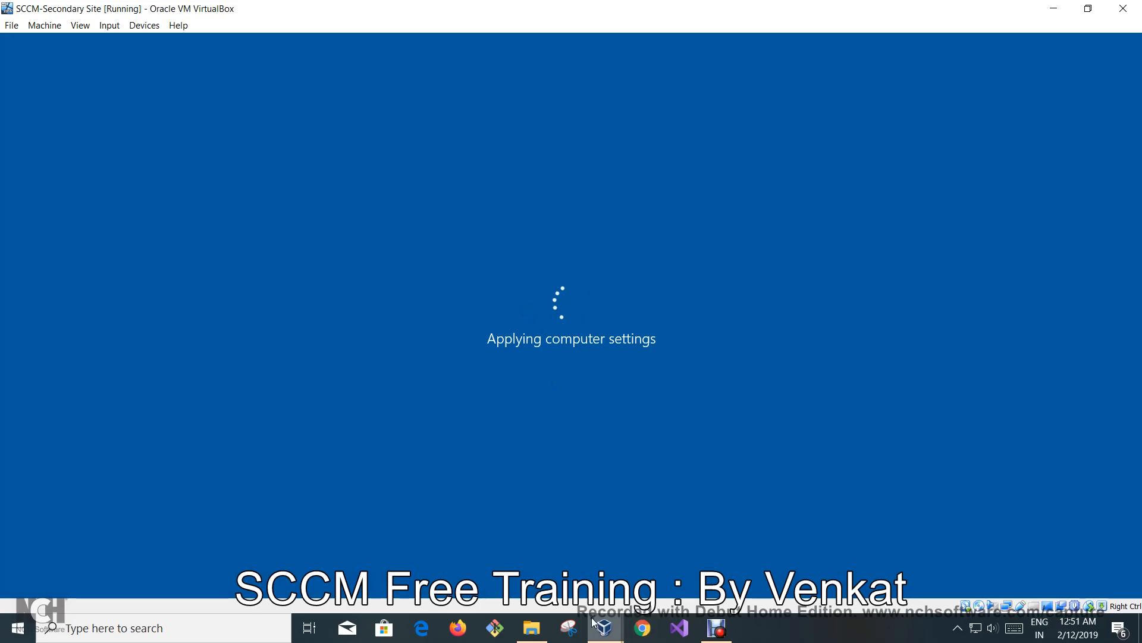
# On the DomainController machine, close the network settings without changes and view the SCCM Service Accounts in Active Directory
pyautogui.moveTo(605, 628)
pyautogui.click(556, 560)
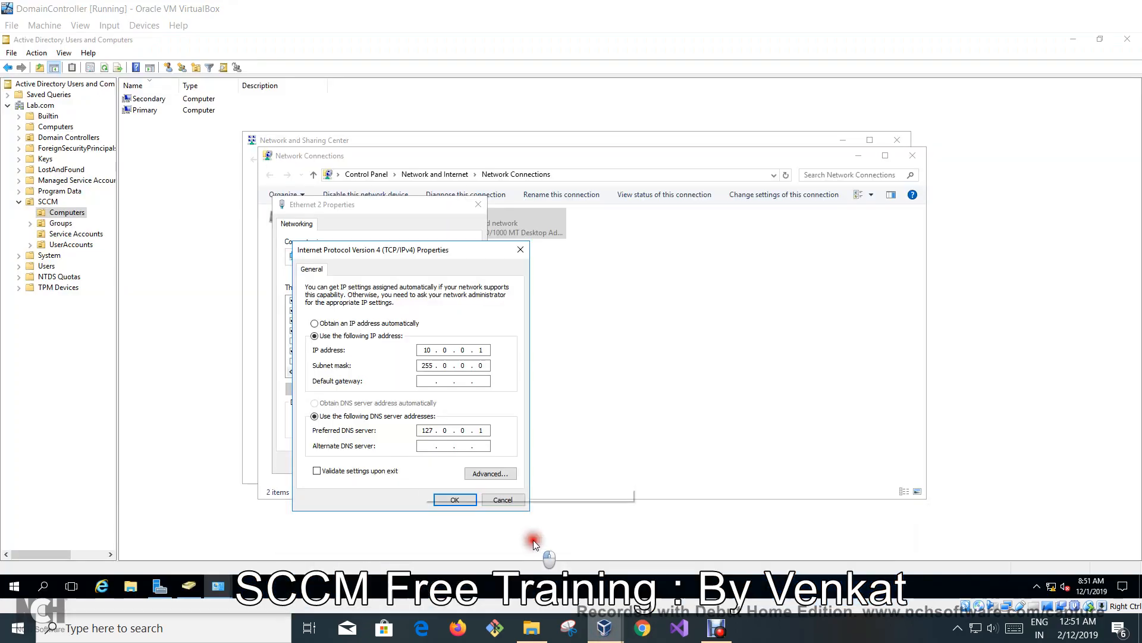
pyautogui.click(509, 505)
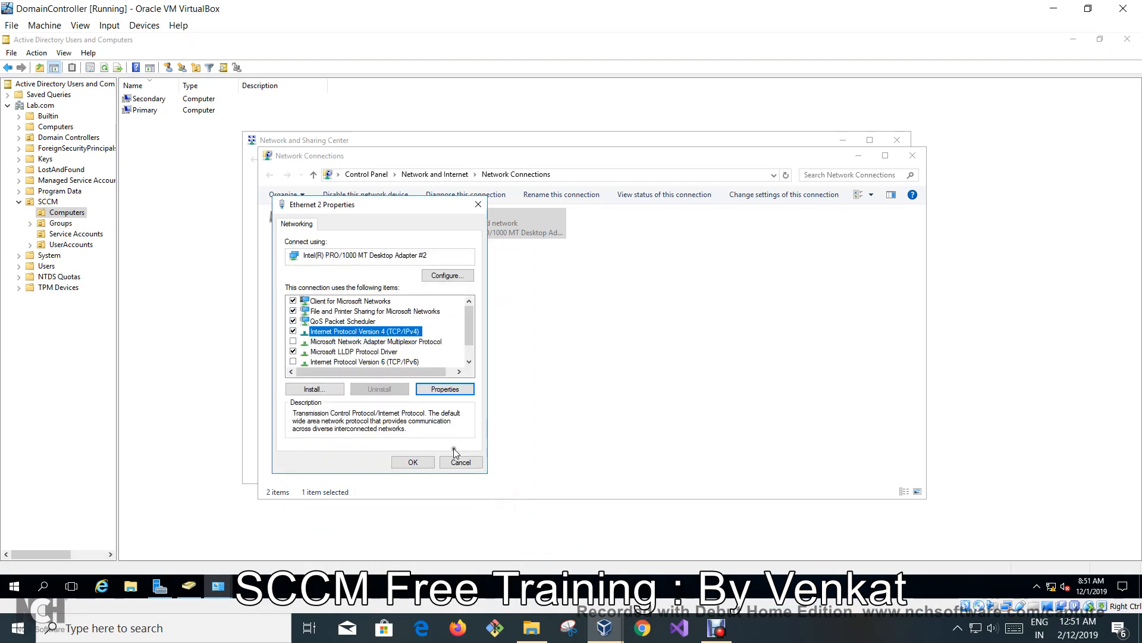
pyautogui.click(461, 463)
pyautogui.click(913, 156)
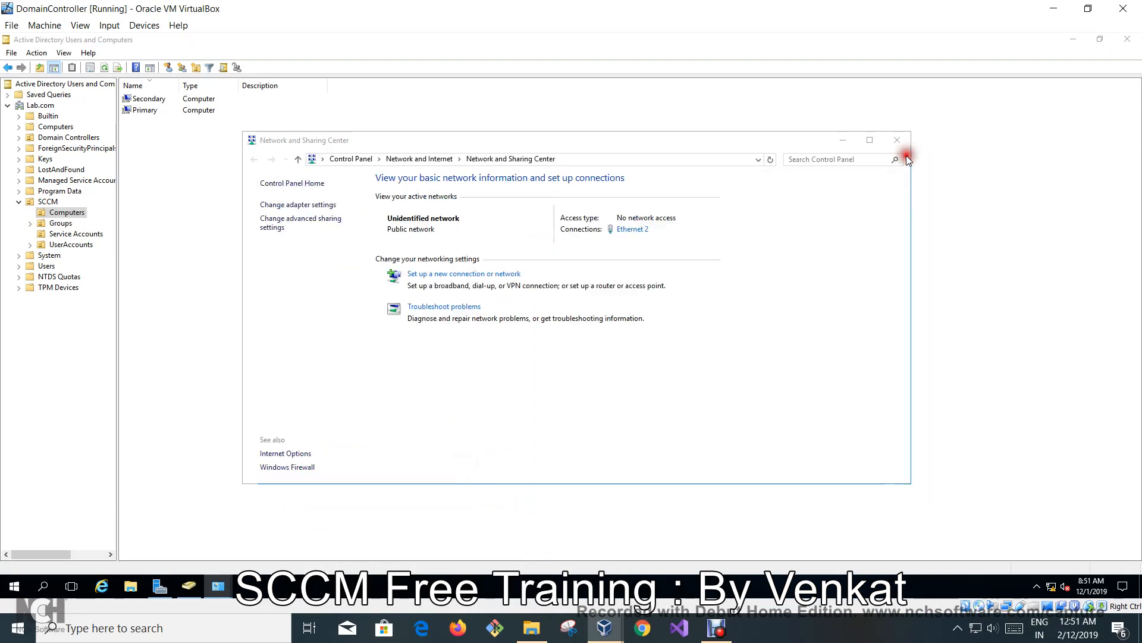
pyautogui.click(897, 139)
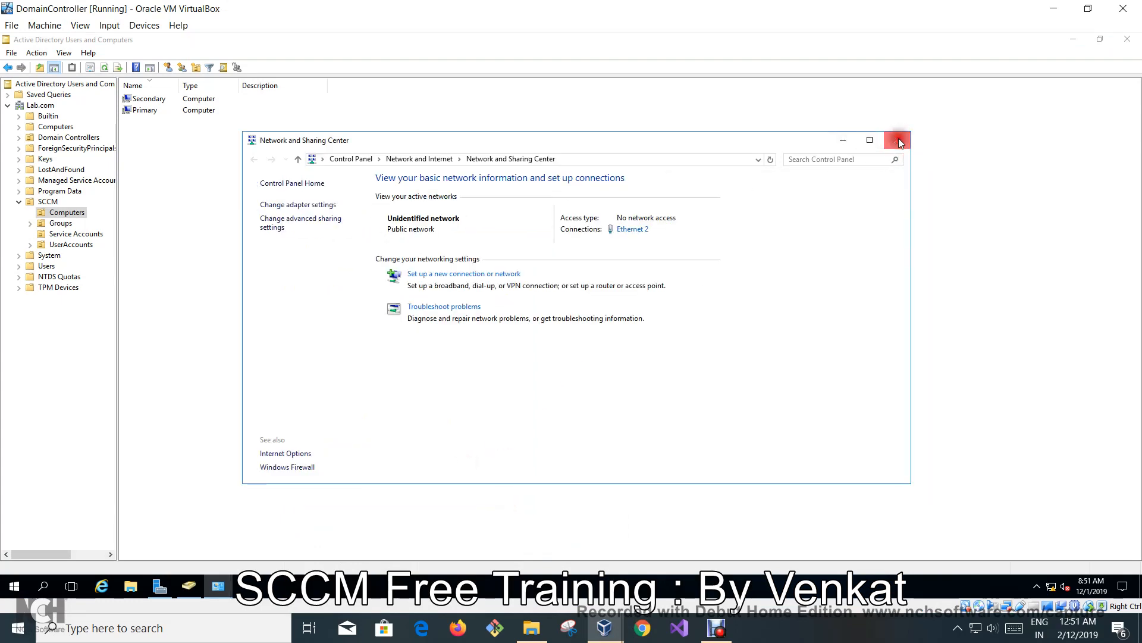
pyautogui.click(58, 235)
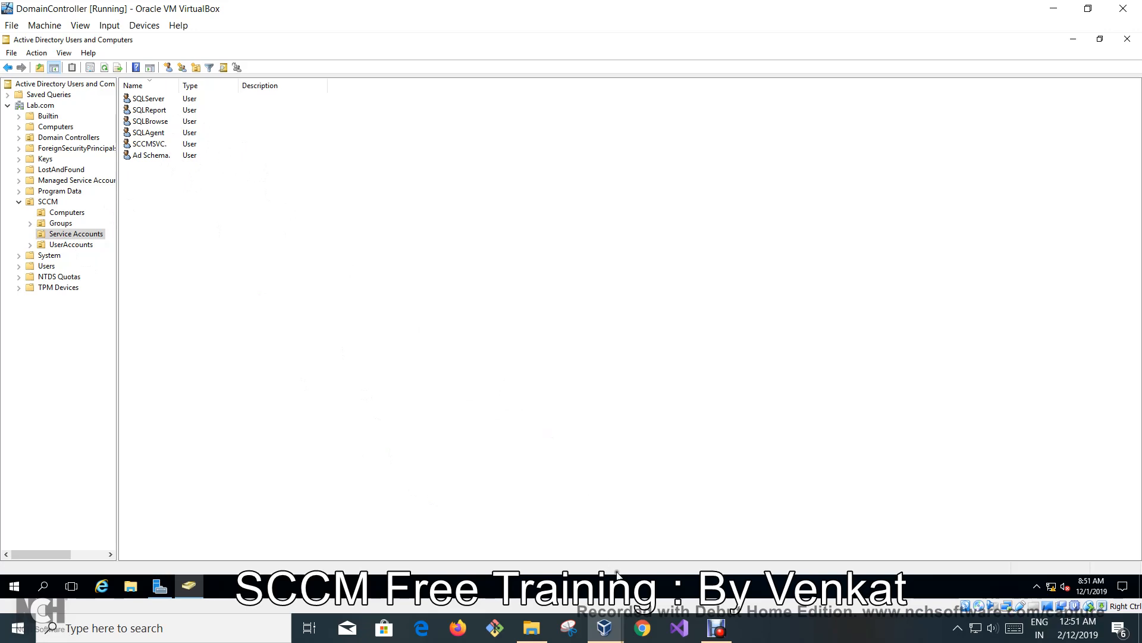
# Switch to the SCCM-Secondary Site machine and unlock its lock screen by sending Ctrl-Alt-Del to the guest
pyautogui.moveTo(618, 632)
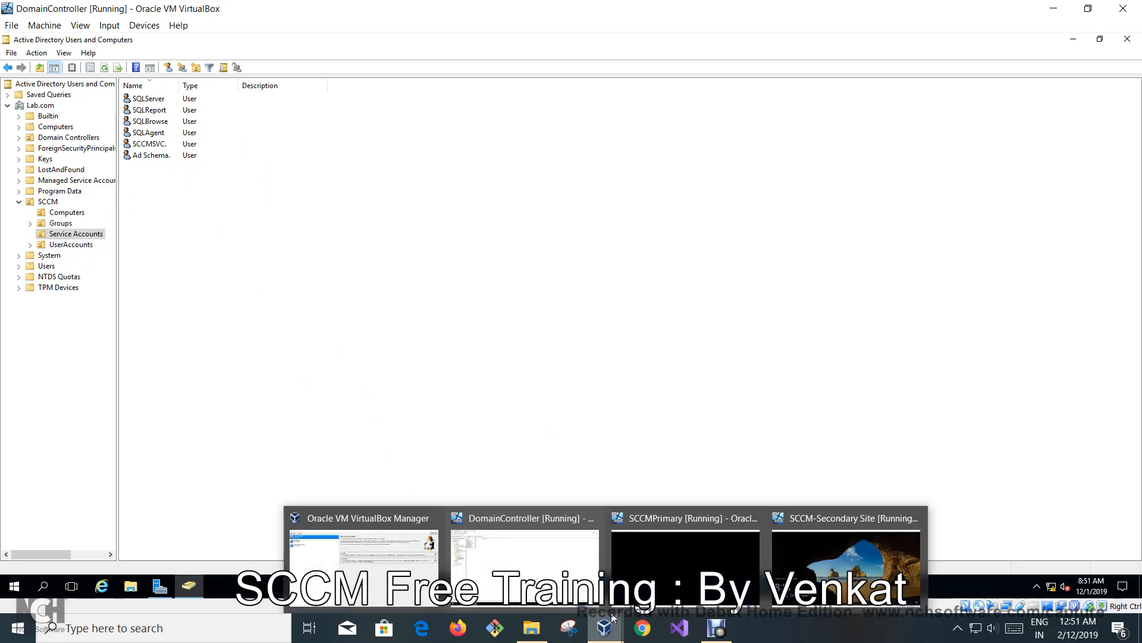
pyautogui.click(808, 541)
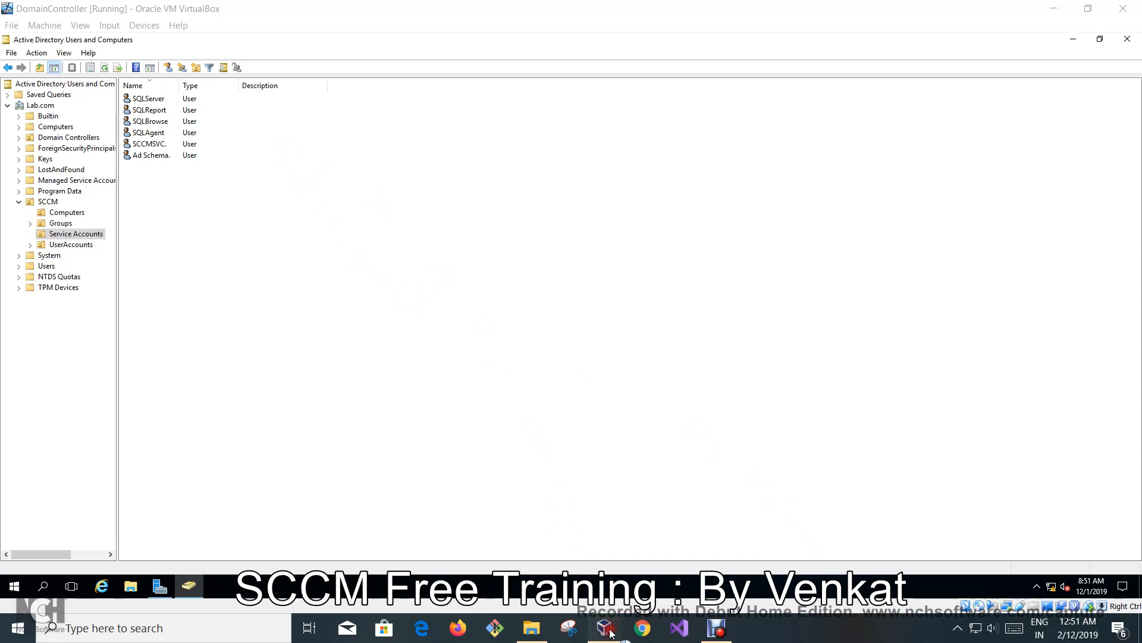
pyautogui.moveTo(605, 627)
pyautogui.click(827, 542)
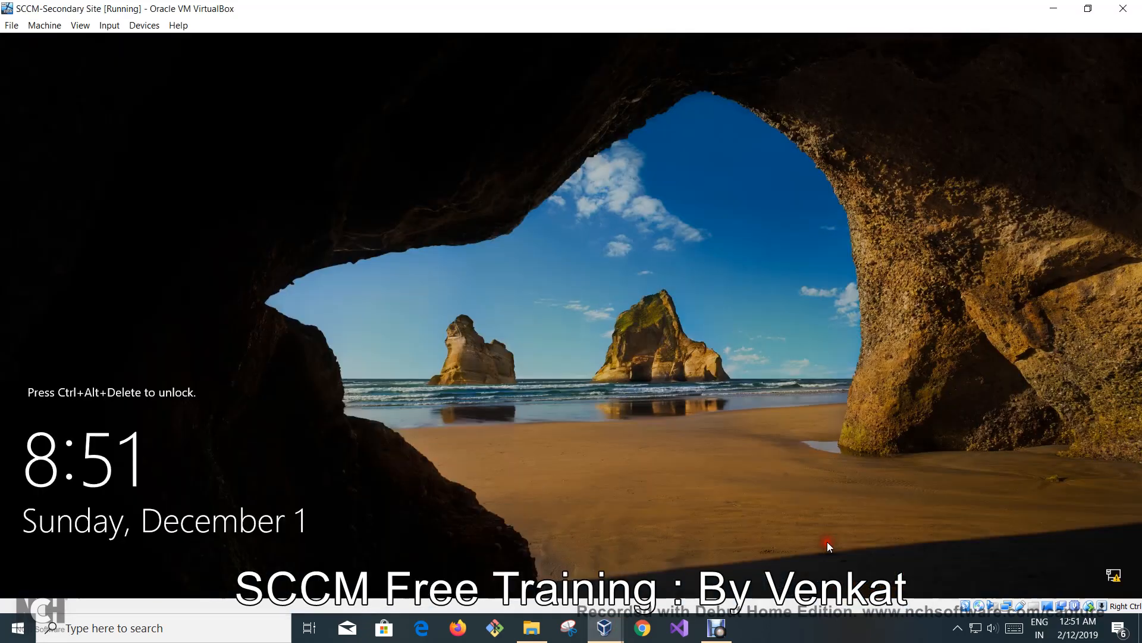
pyautogui.click(107, 24)
pyautogui.moveTo(120, 41)
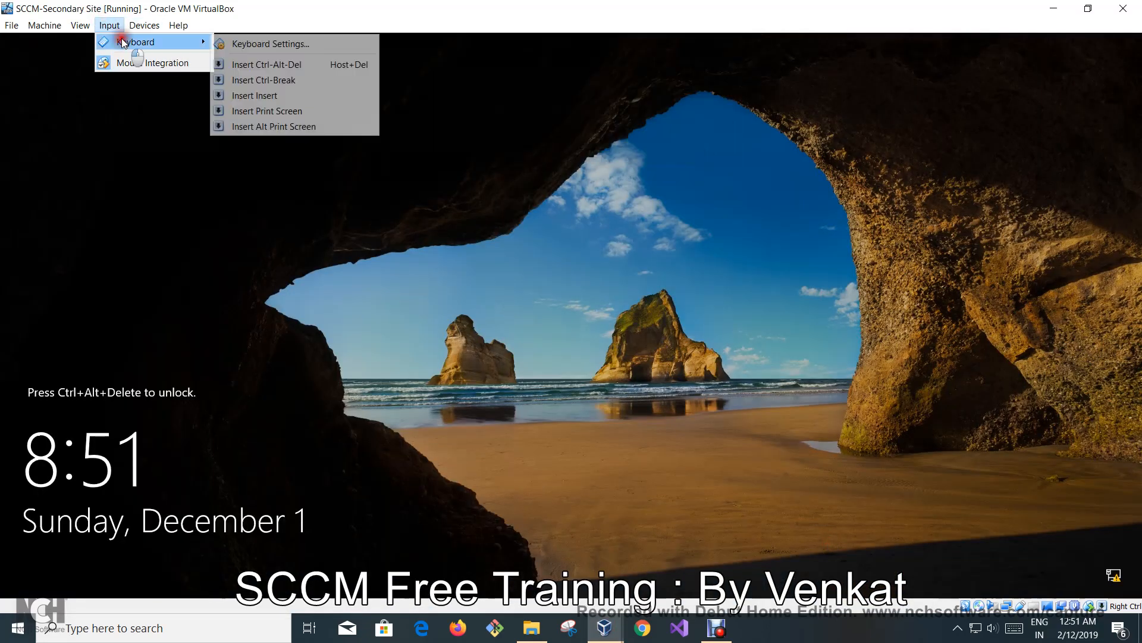
pyautogui.click(292, 64)
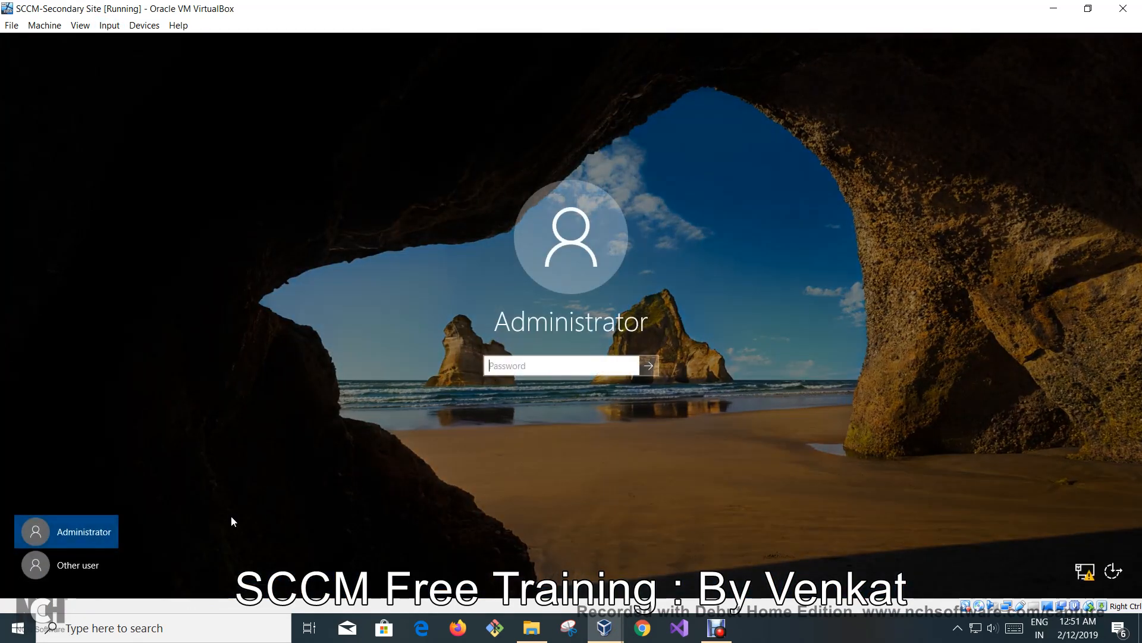
# Sign in to the LAB domain as another user with user name SCCMSVC and the account password
pyautogui.click(79, 566)
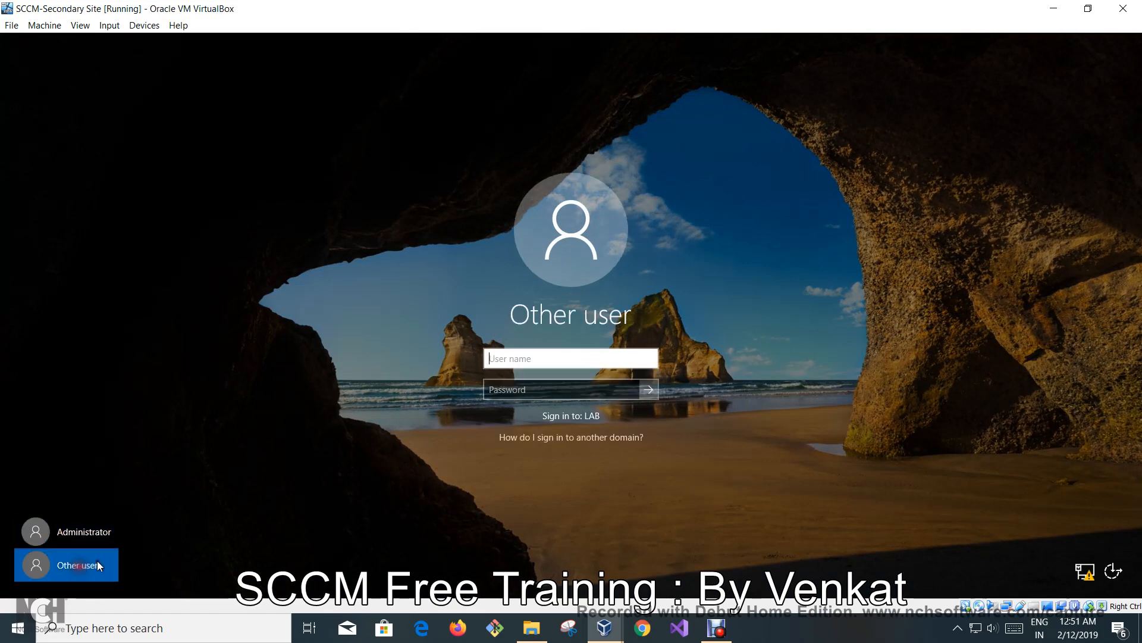
pyautogui.click(570, 358)
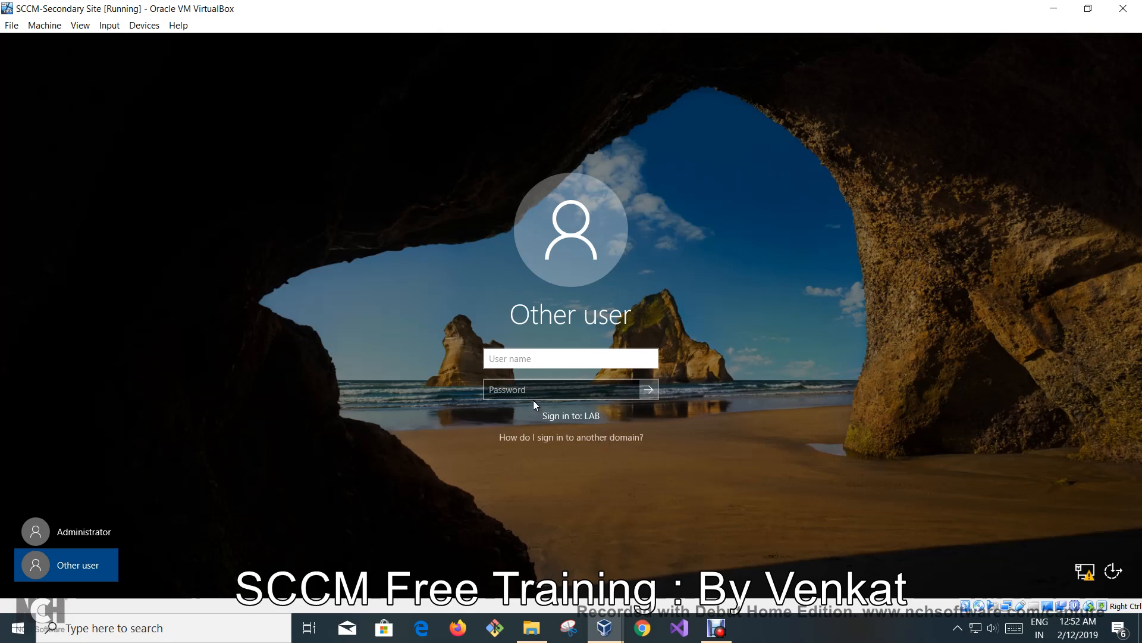
pyautogui.write('SCCMSVC')
pyautogui.press('Tab')
pyautogui.write('••••')
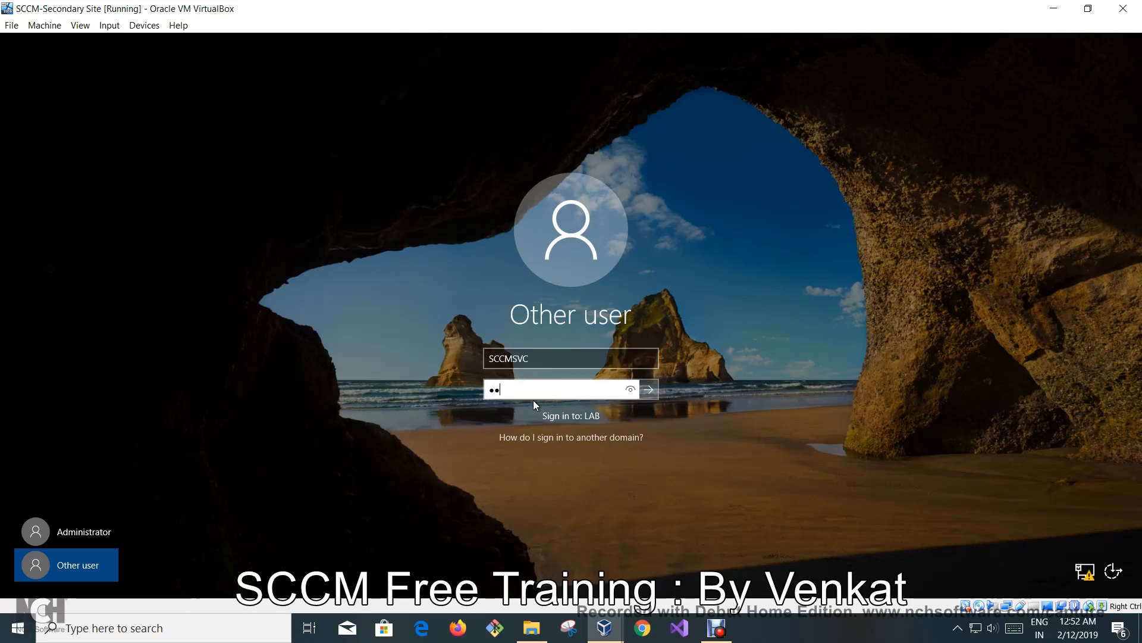
pyautogui.write('•••••')
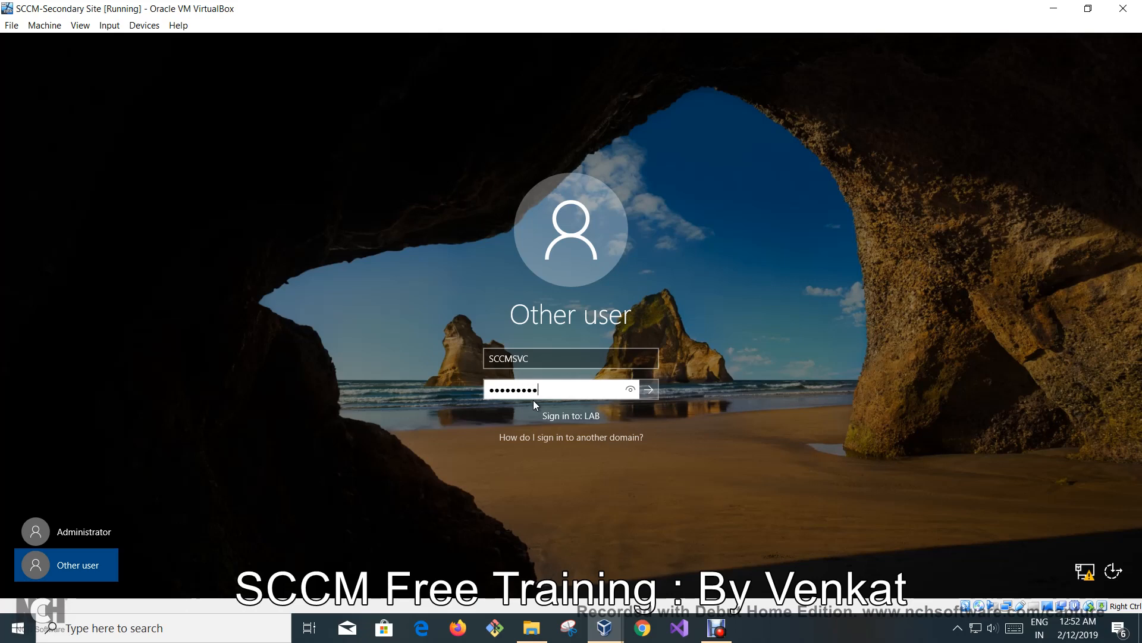